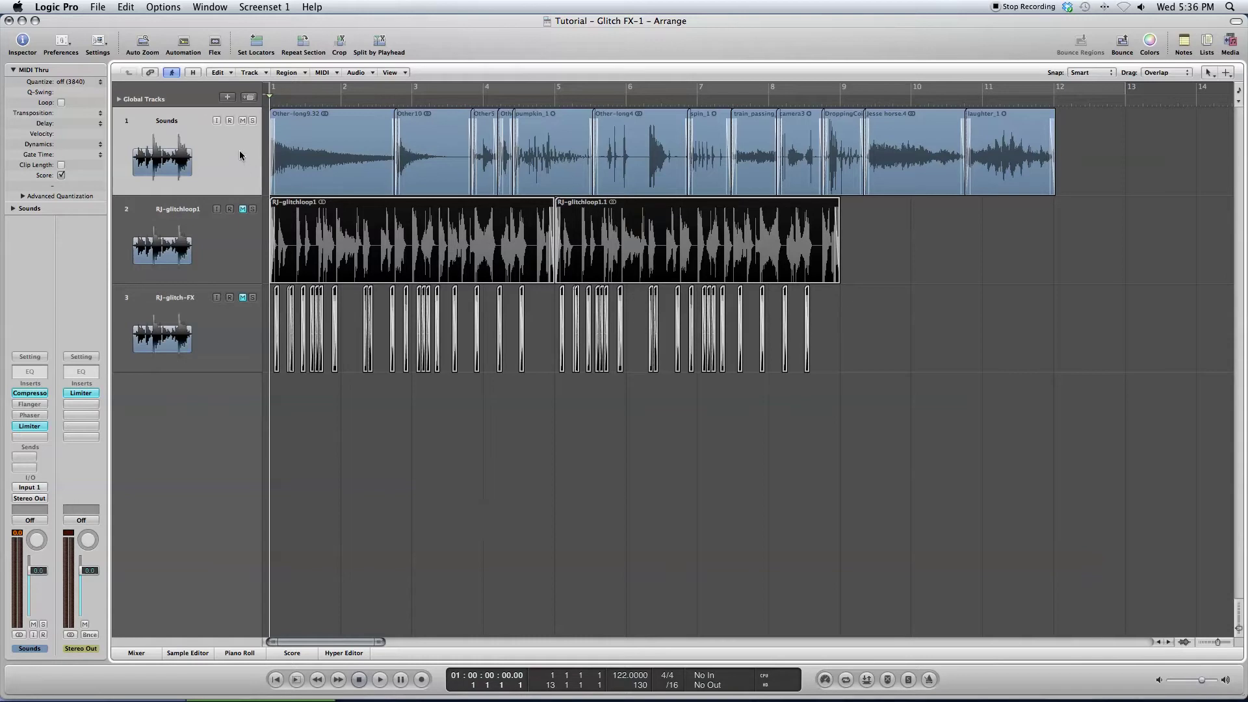
Step: Review the Compressor and Limiter settings on the Sounds track, and play its regions through from the start
left_click_drag(1084, 134, 362, 162)
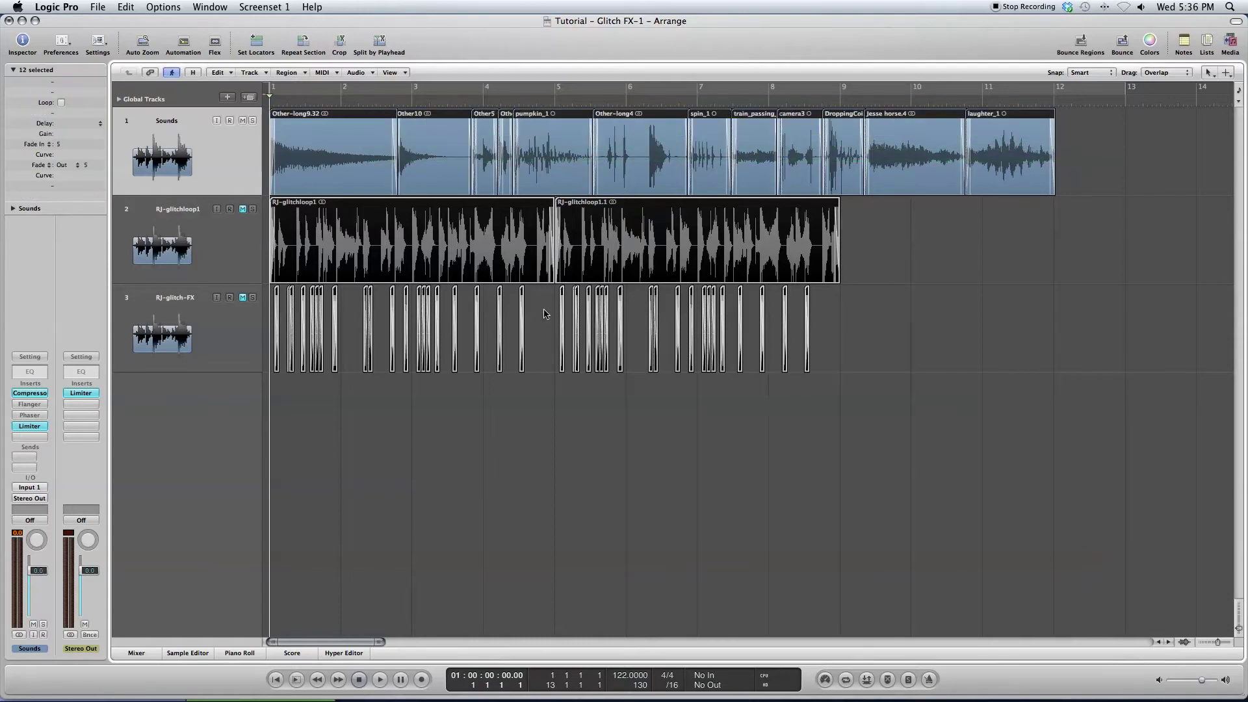
left_click(530, 419)
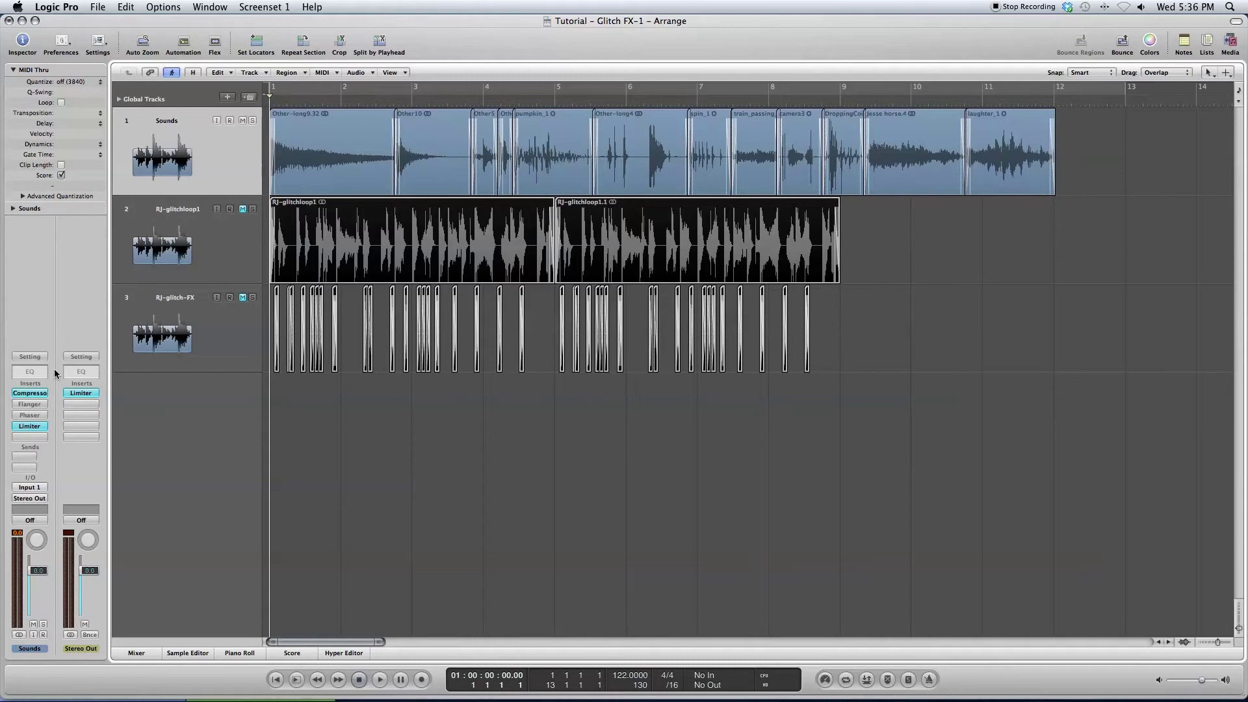
left_click(45, 394)
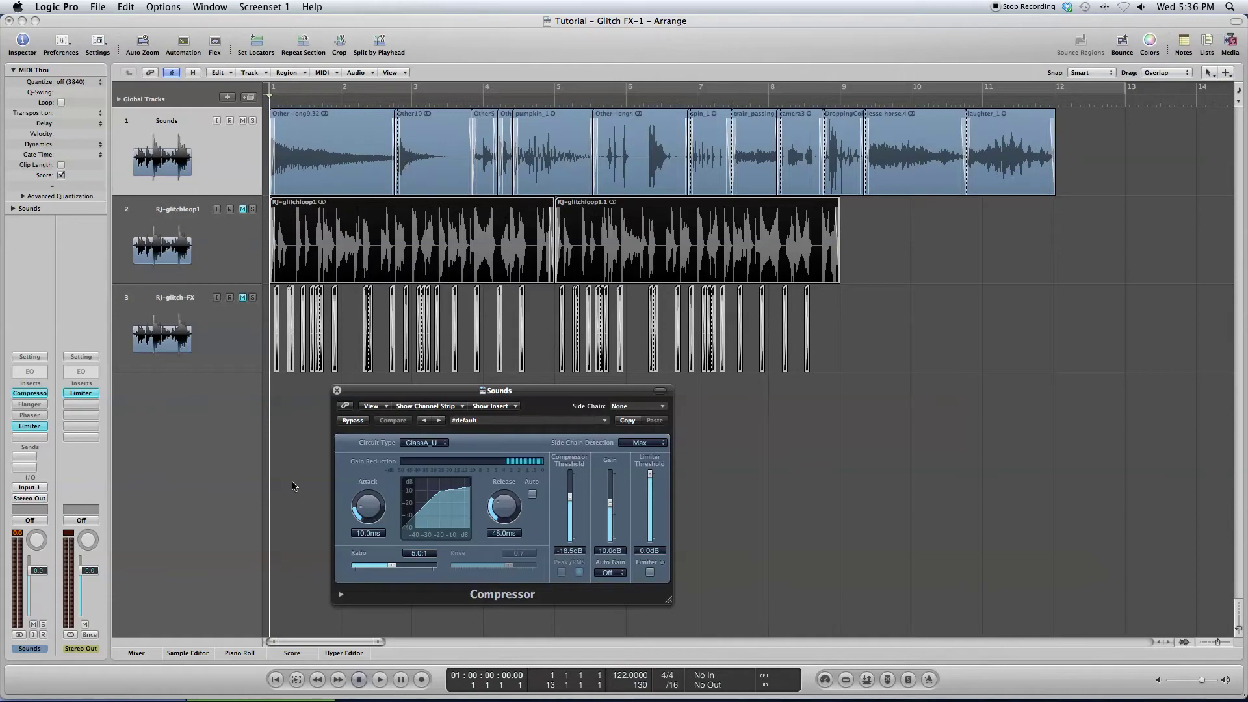
left_click(337, 390)
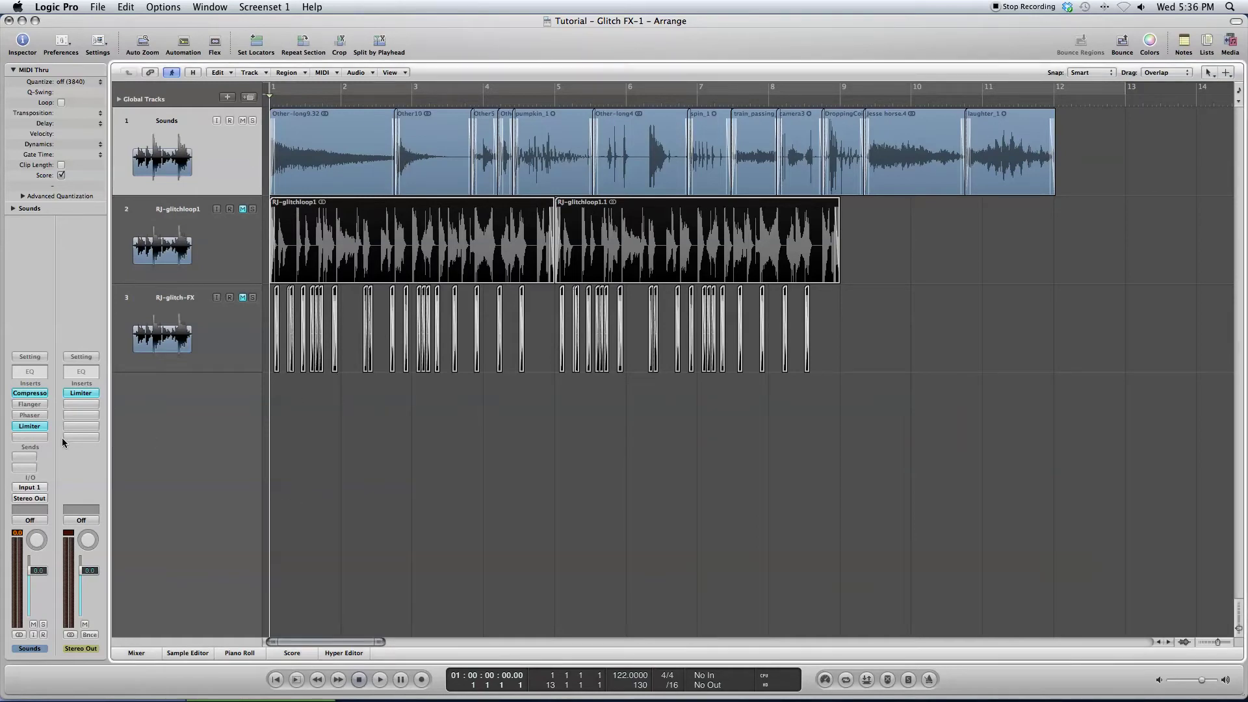
left_click(37, 424)
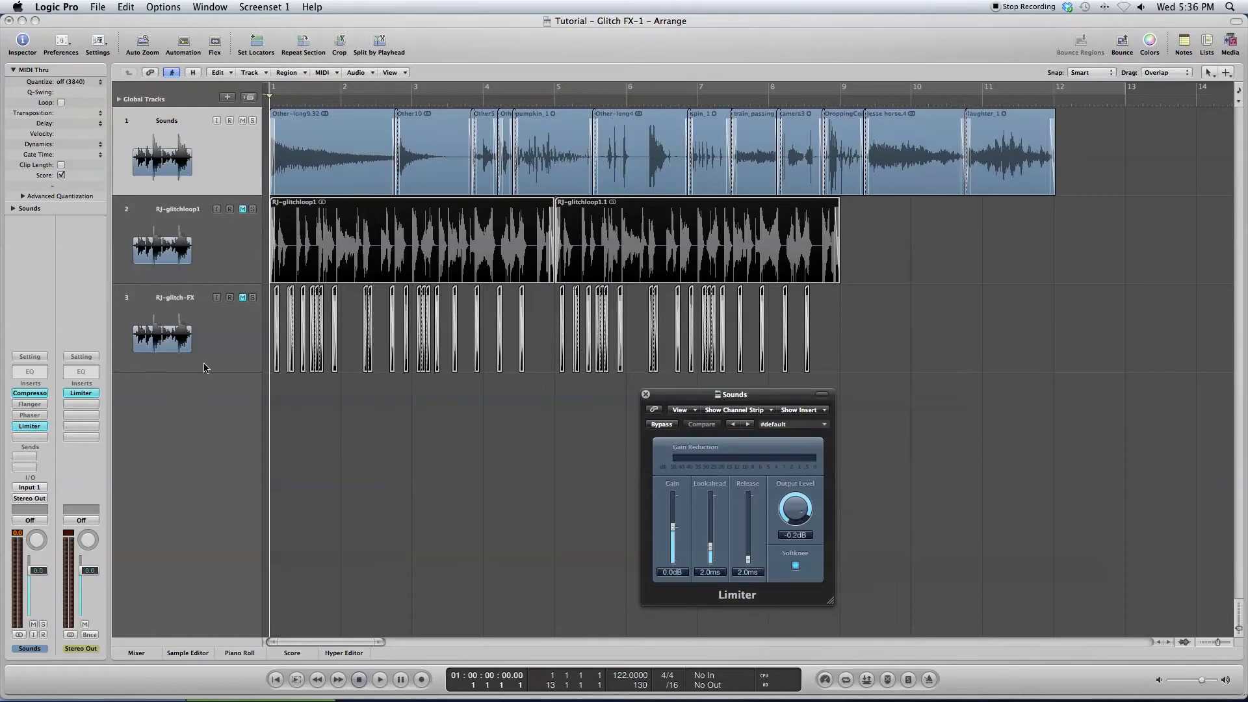
left_click(646, 394)
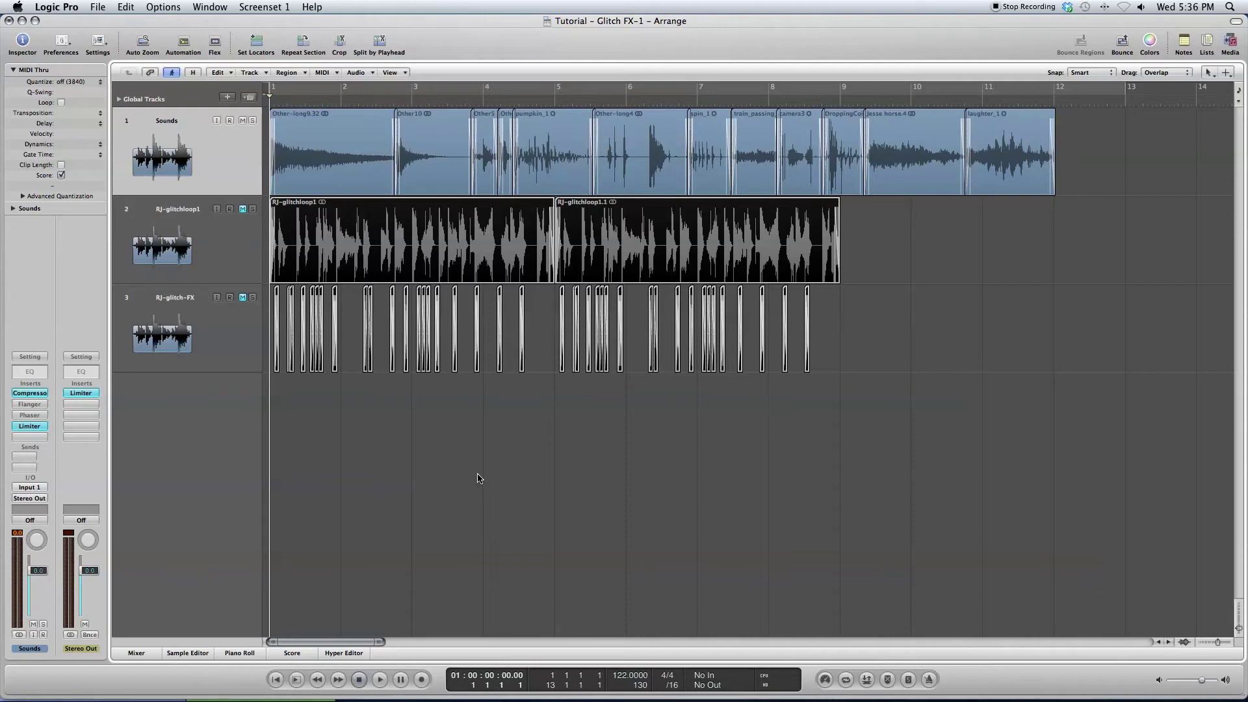
key("space")
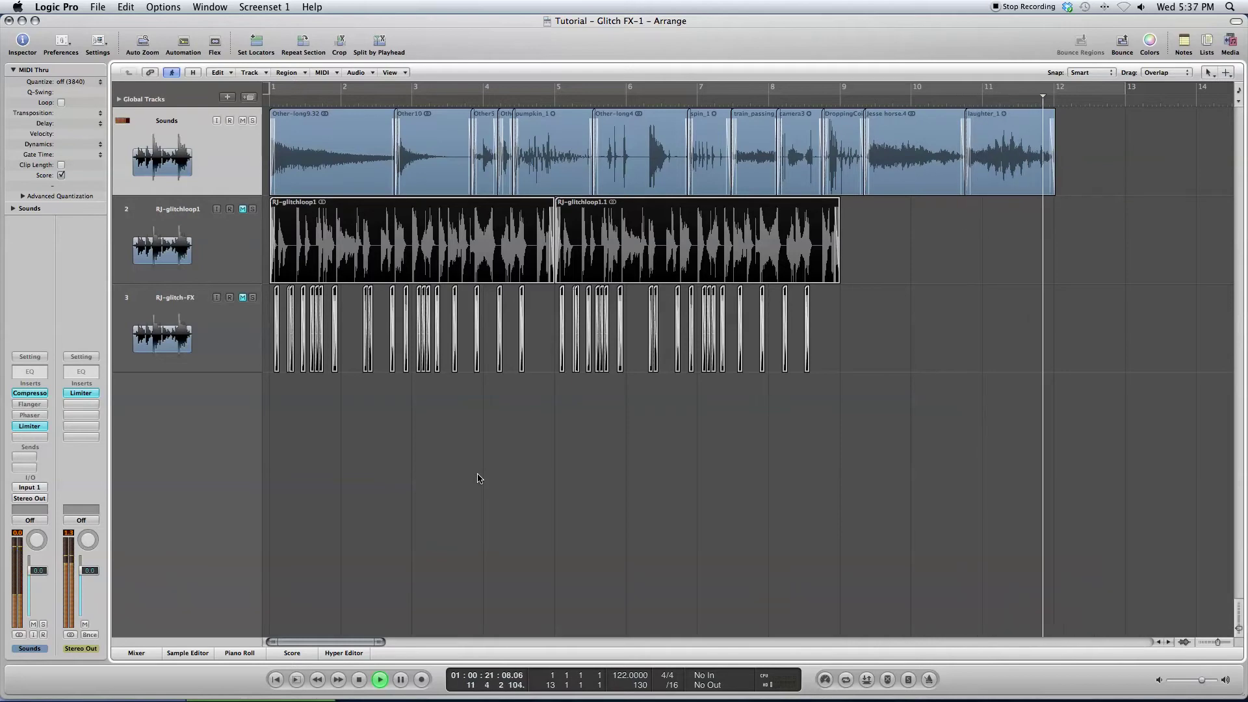
key("space")
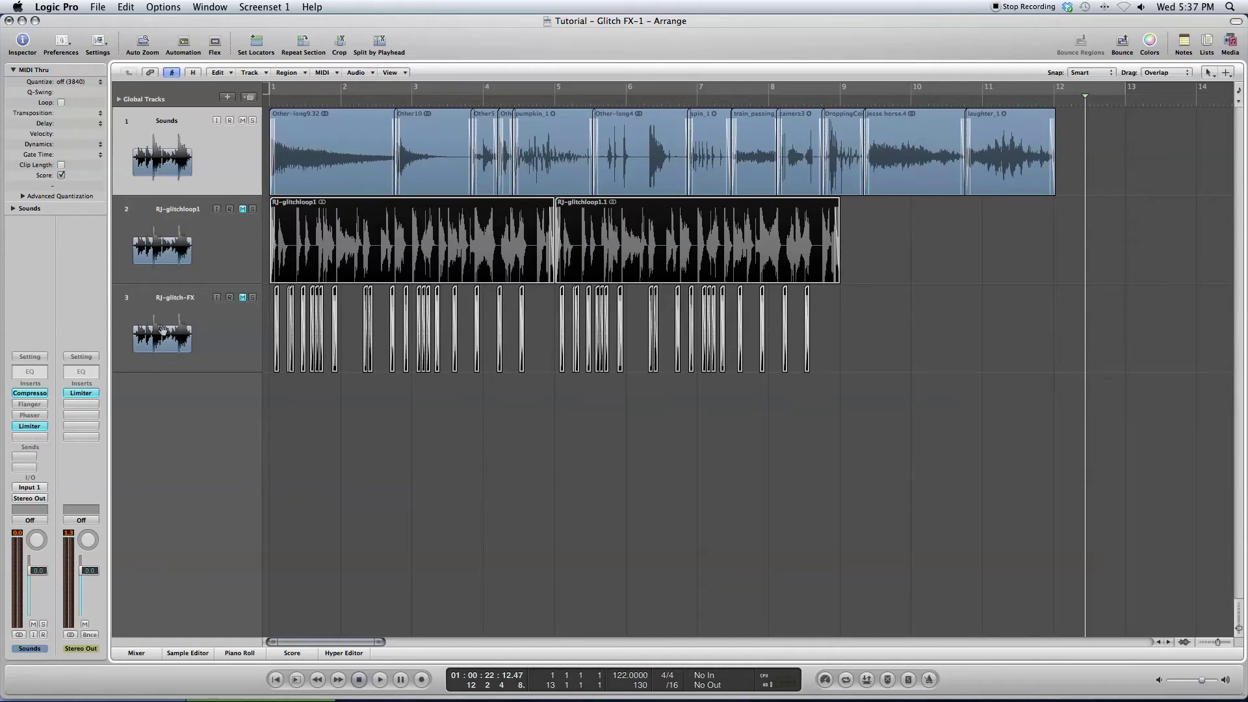
Step: Route the Sounds track's output to Bus 1
left_click(39, 499)
mouse_move(44, 540)
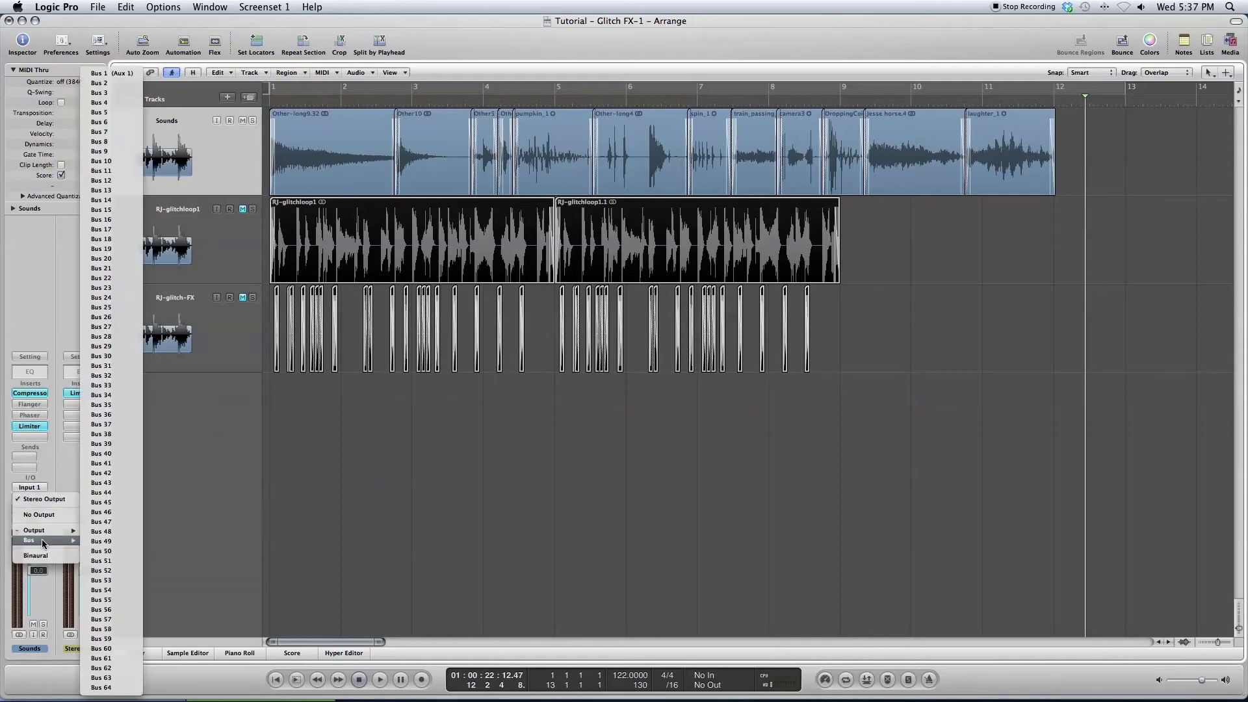
left_click(122, 72)
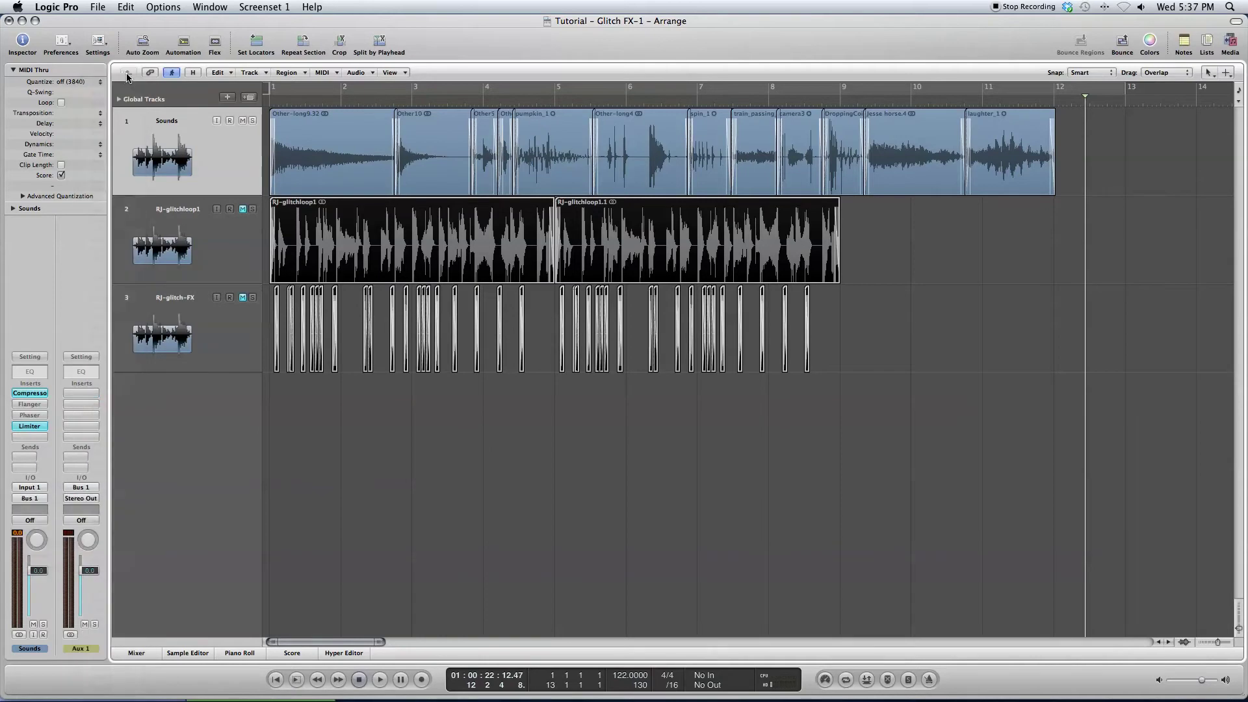
Step: Create one stereo audio track below Sounds and name it REC
left_click(227, 98)
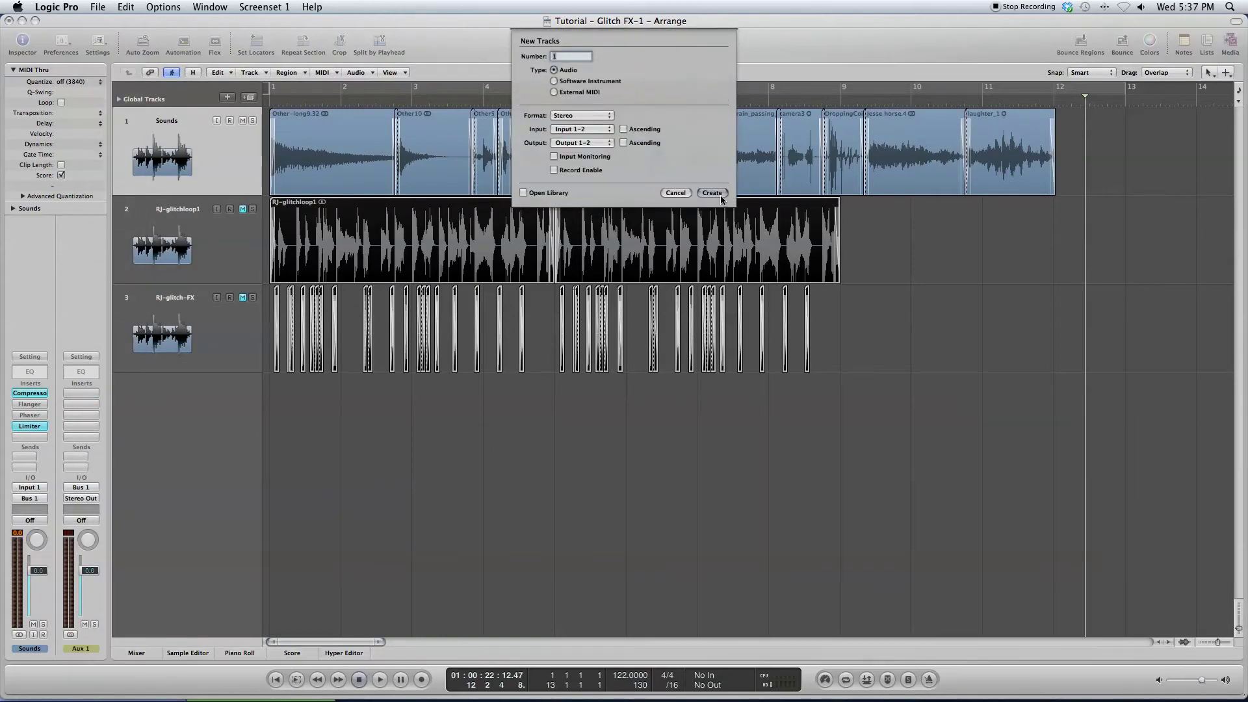
left_click(712, 193)
double_click(192, 208)
key("Caps_Lock")
type("REC")
key("Return")
key("Caps_Lock")
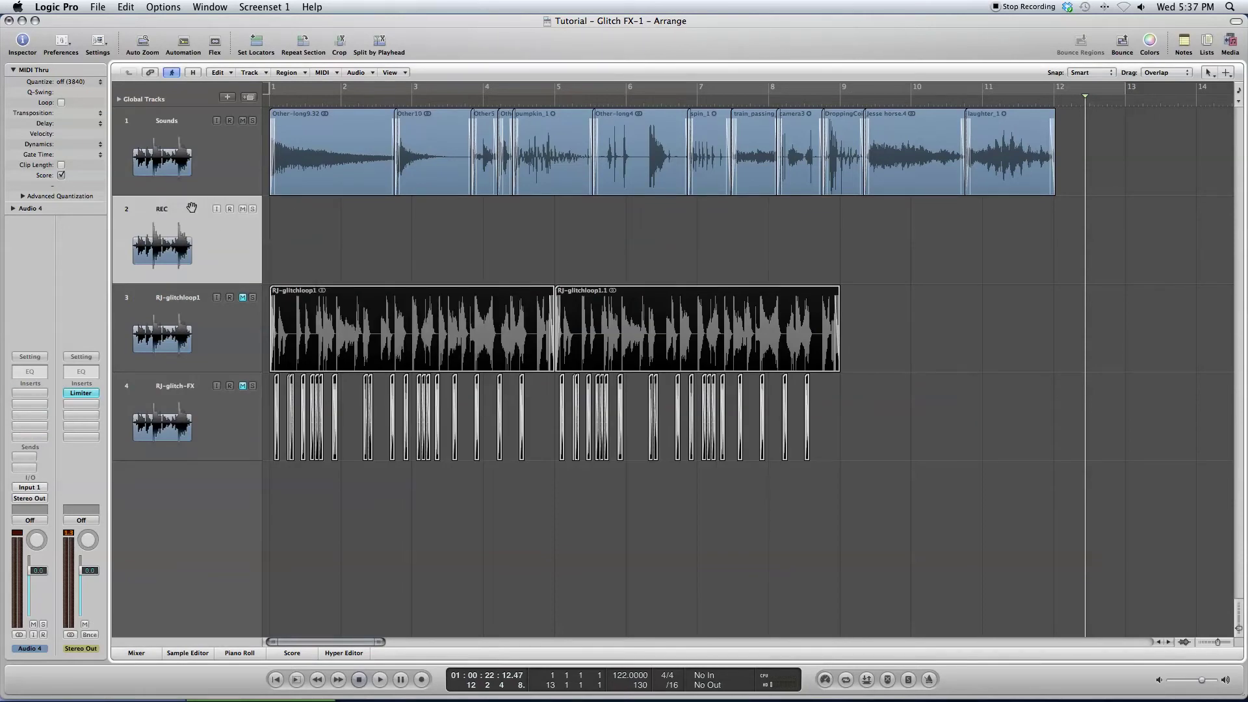
Step: Insert a Limiter on the REC track with its default settings
left_click(46, 393)
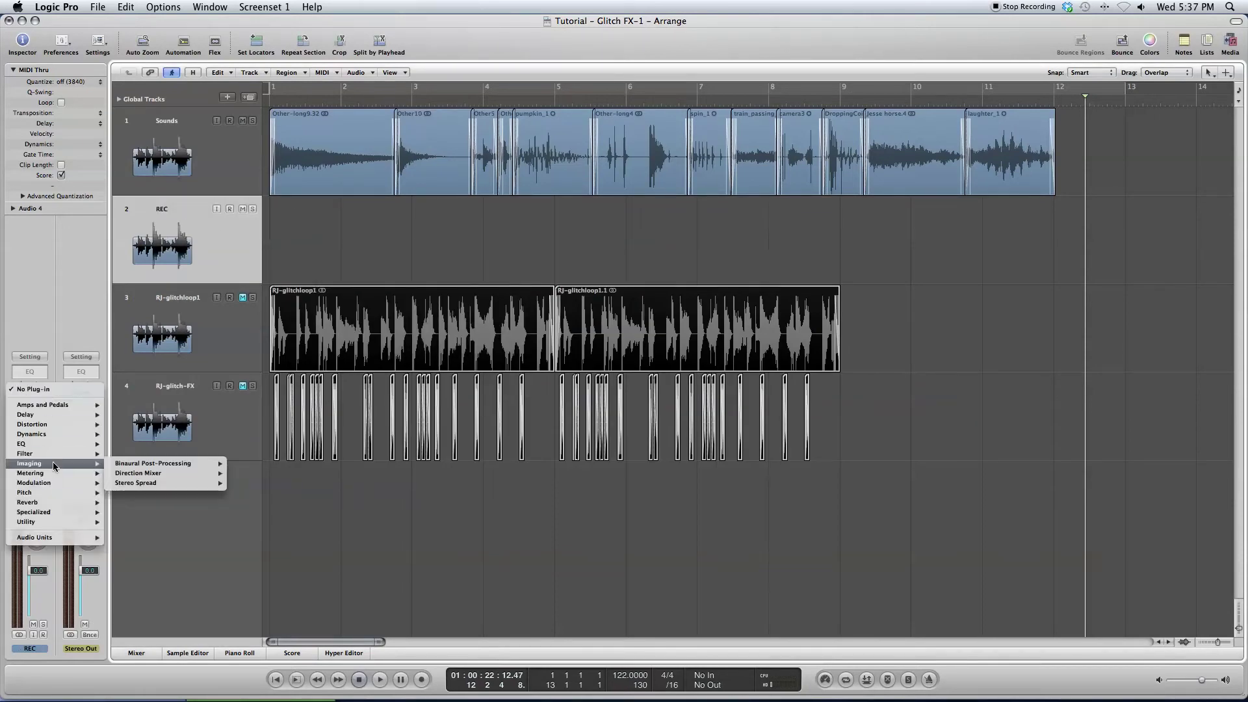
mouse_move(55, 431)
mouse_move(146, 482)
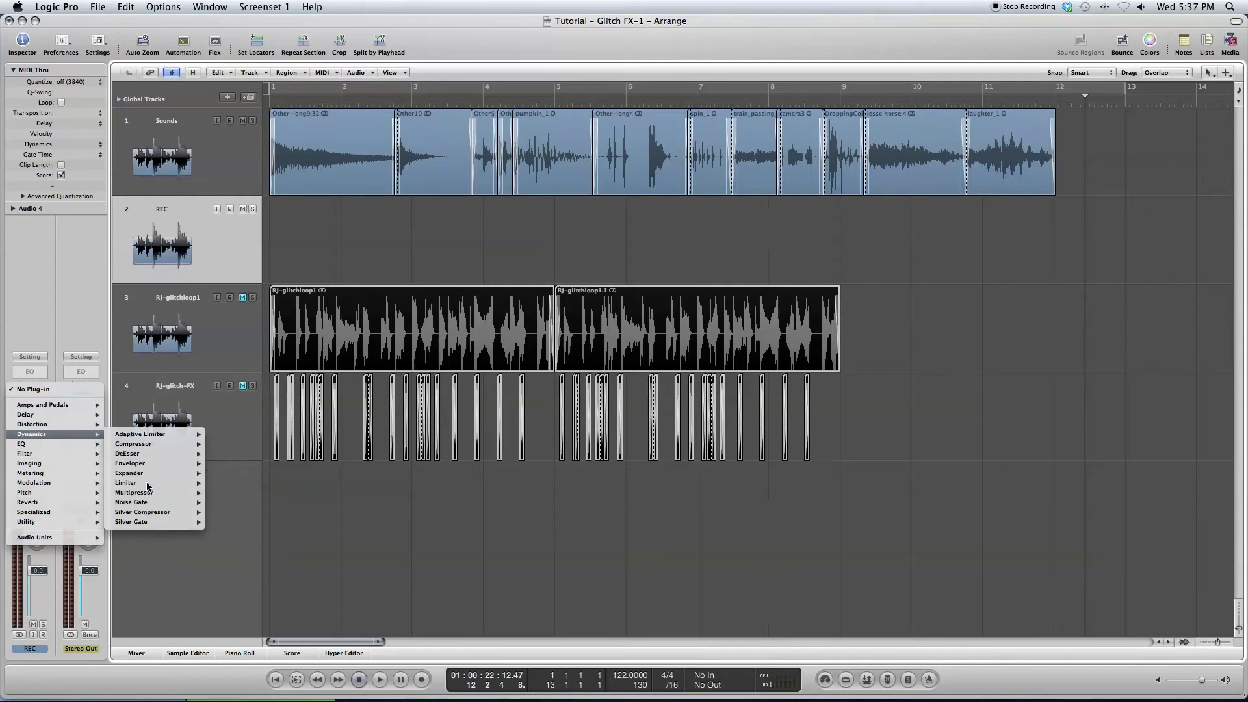
left_click(224, 483)
left_click_drag(193, 174, 195, 179)
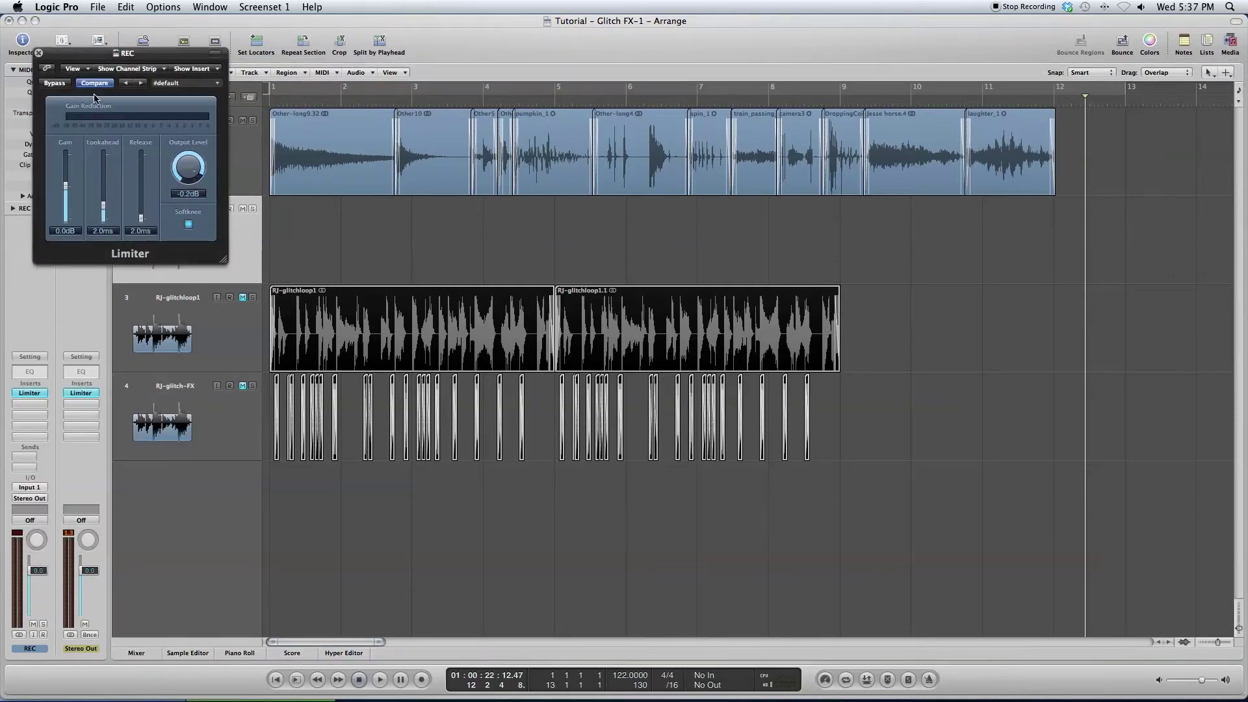
left_click(38, 54)
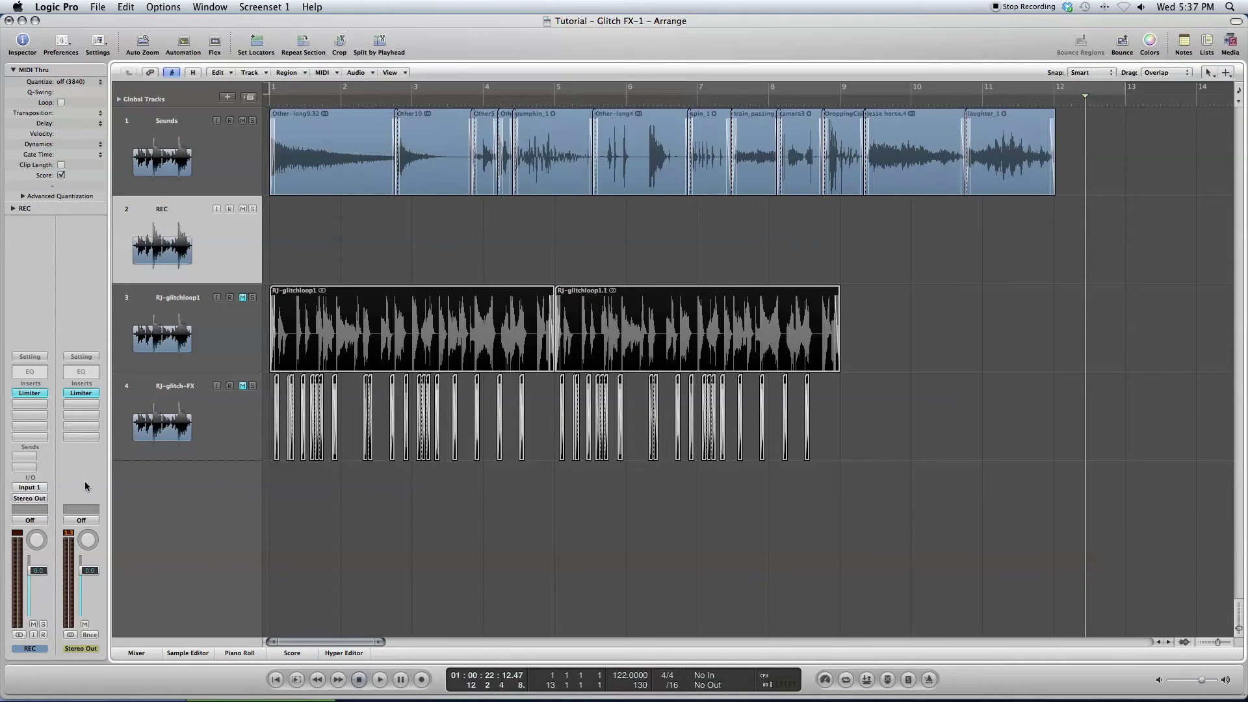
Step: Set the REC track's input to Bus 1
left_click(40, 489)
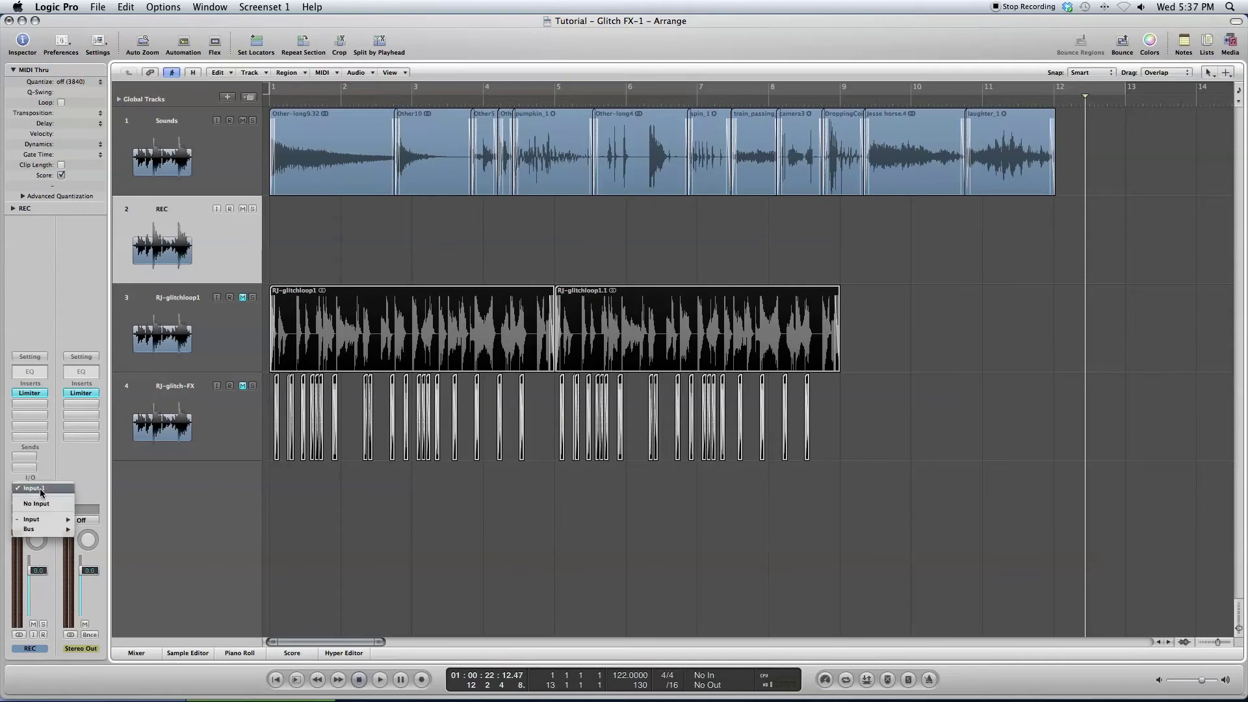
mouse_move(51, 530)
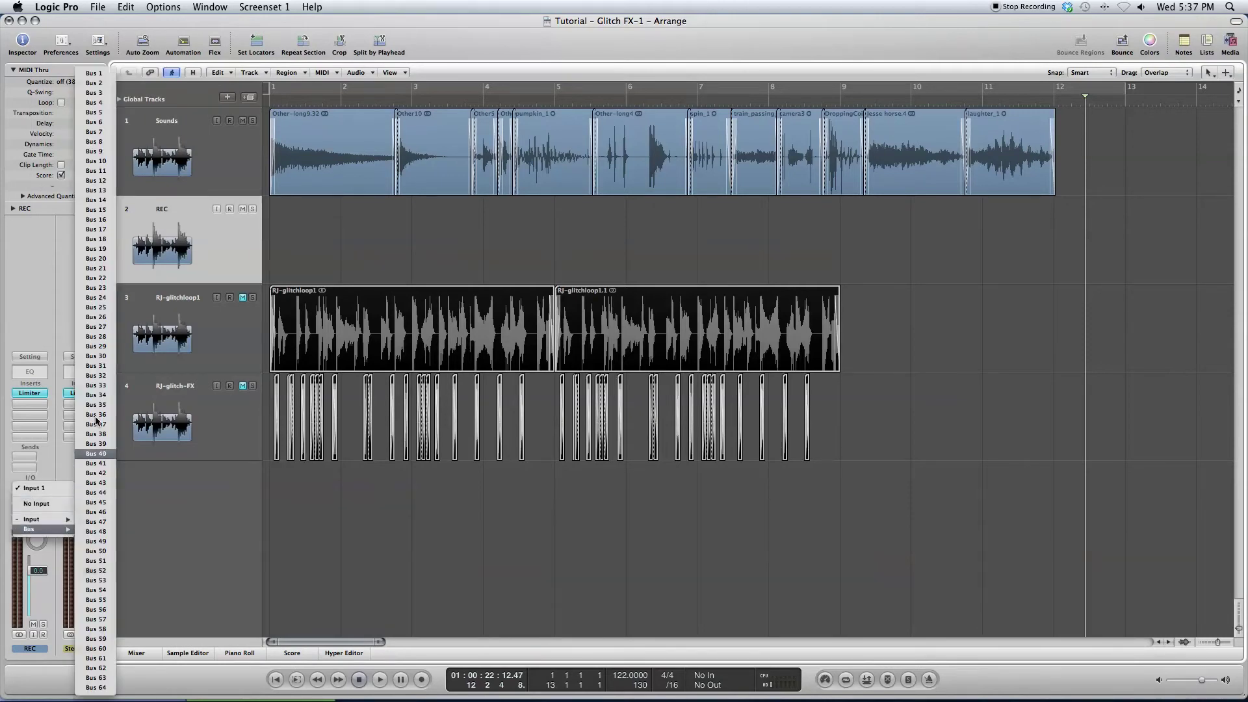
left_click(92, 73)
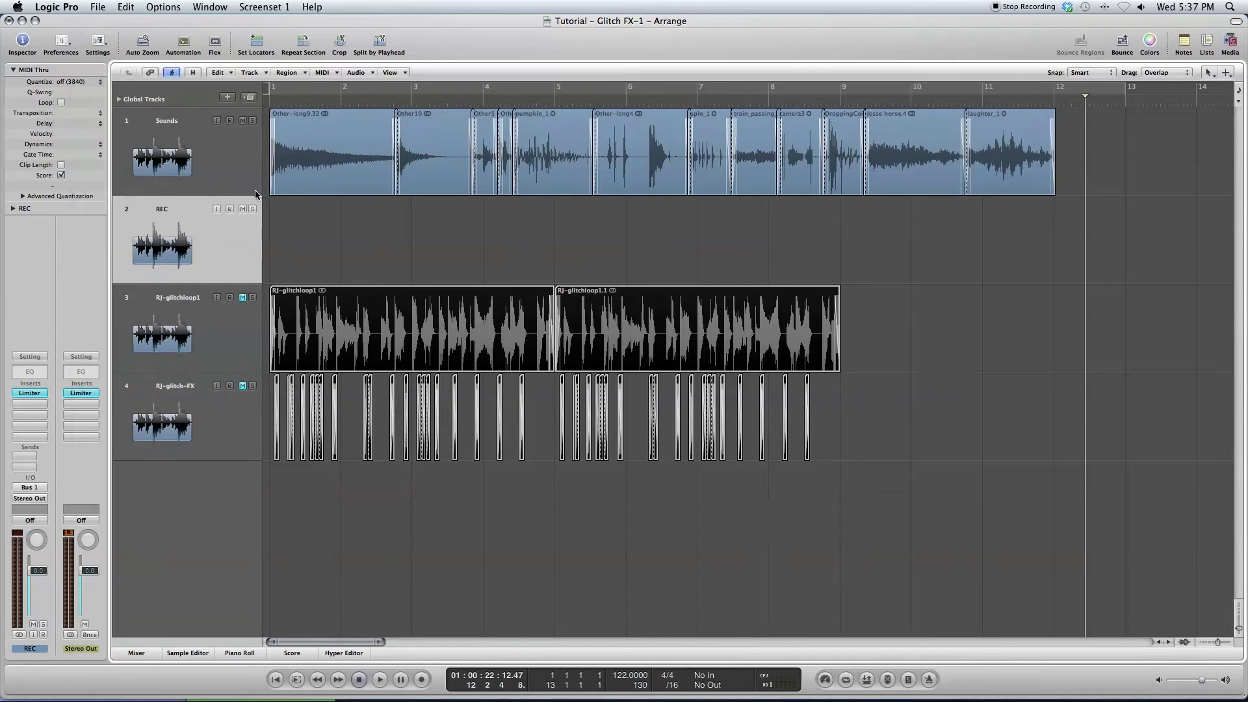
Step: Enable the bypassed Flanger on the Sounds track and open its settings
left_click(232, 160)
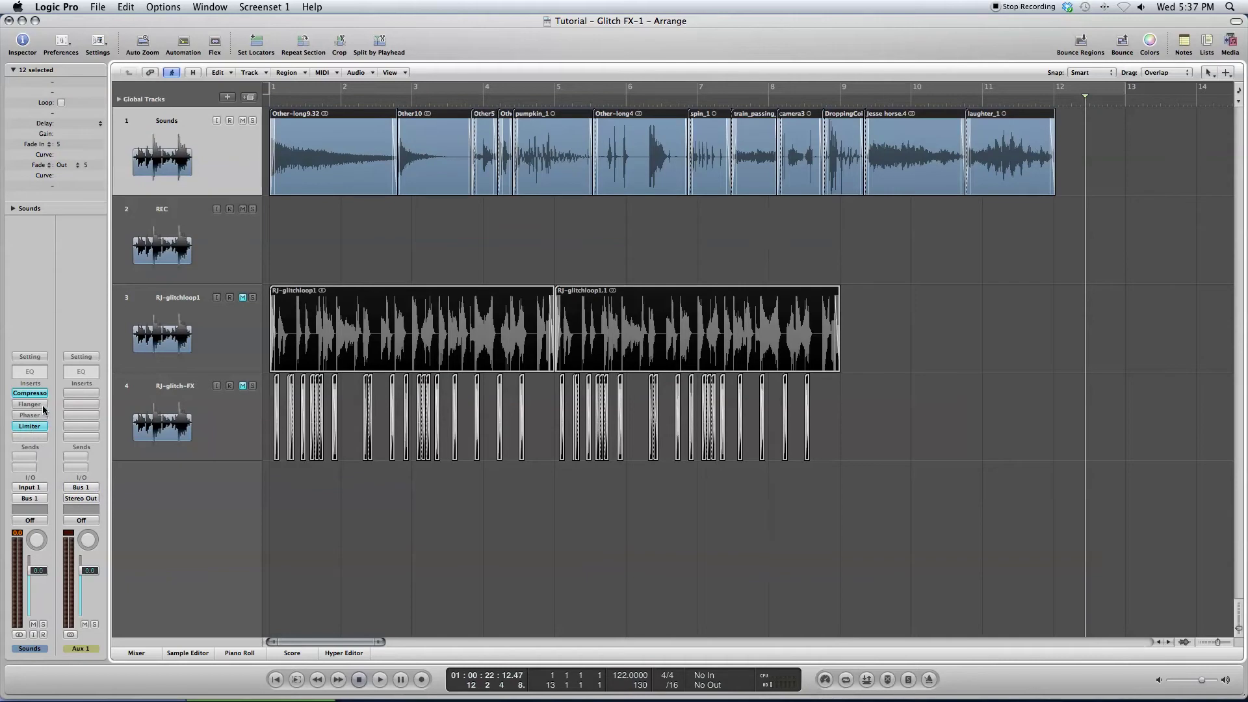
left_click(41, 405)
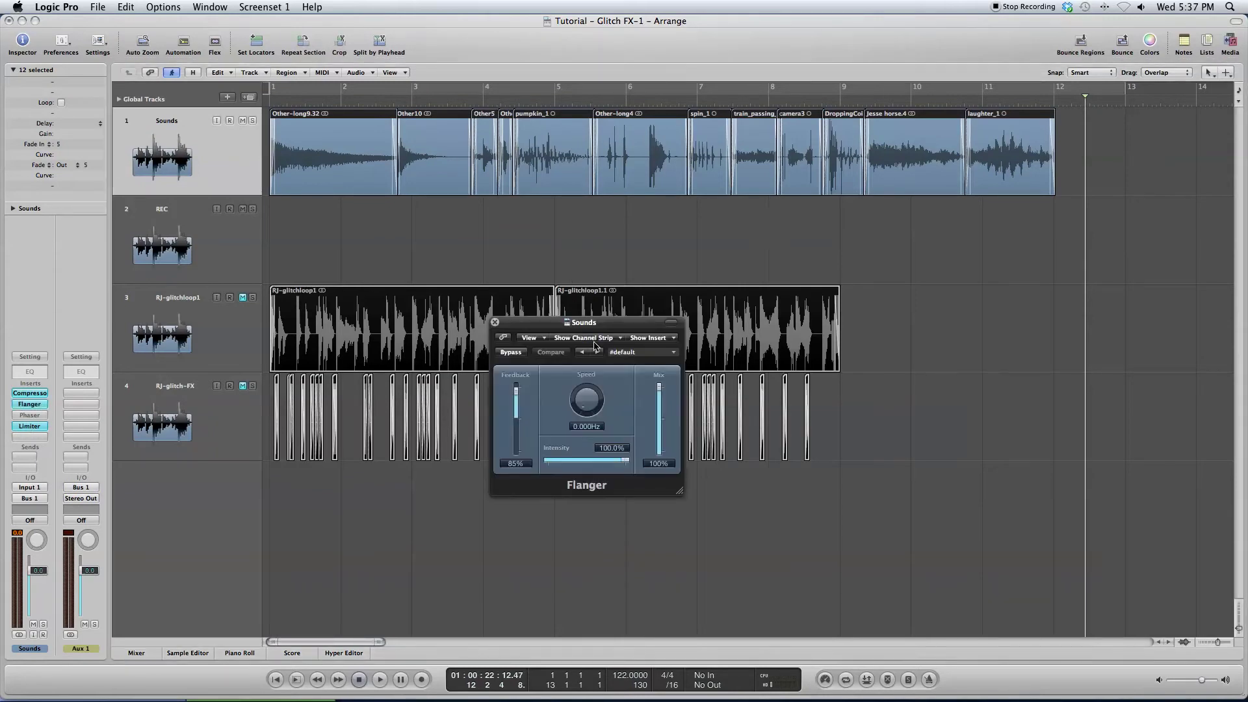
left_click_drag(604, 325, 620, 372)
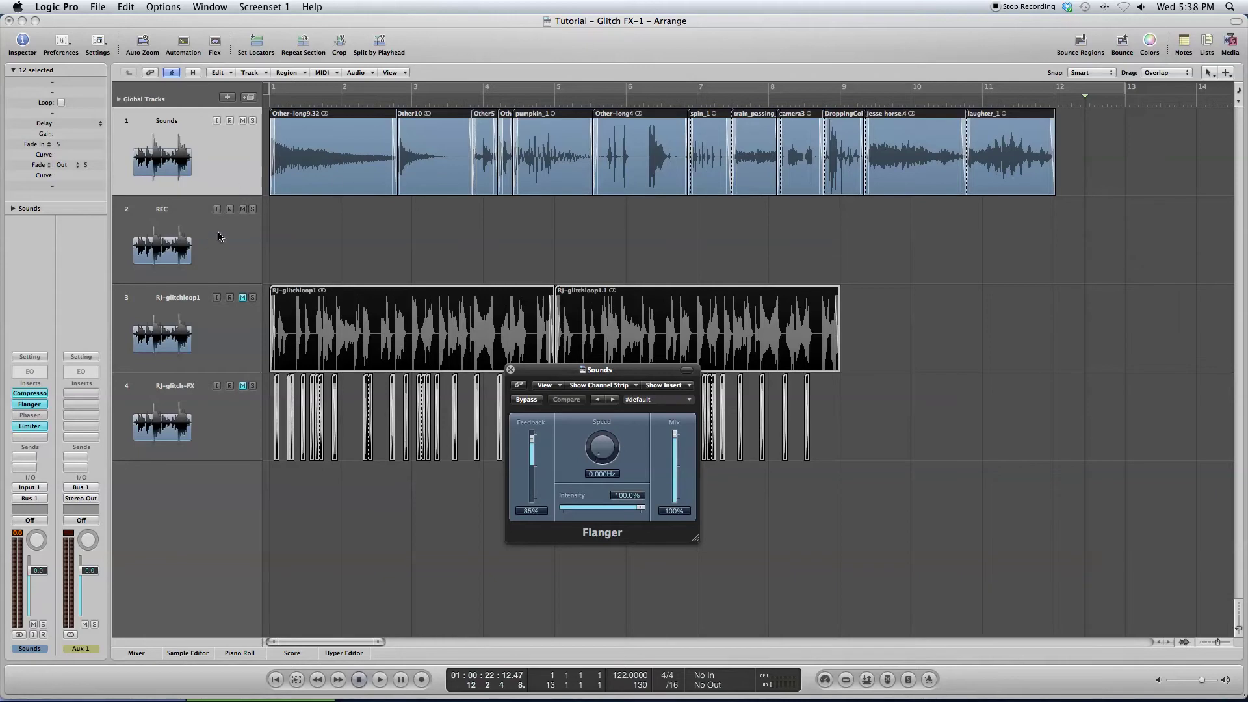
Step: Arm the REC track and record the flanged sounds from the project start until past the last region, closing the Flanger settings when done
left_click(230, 209)
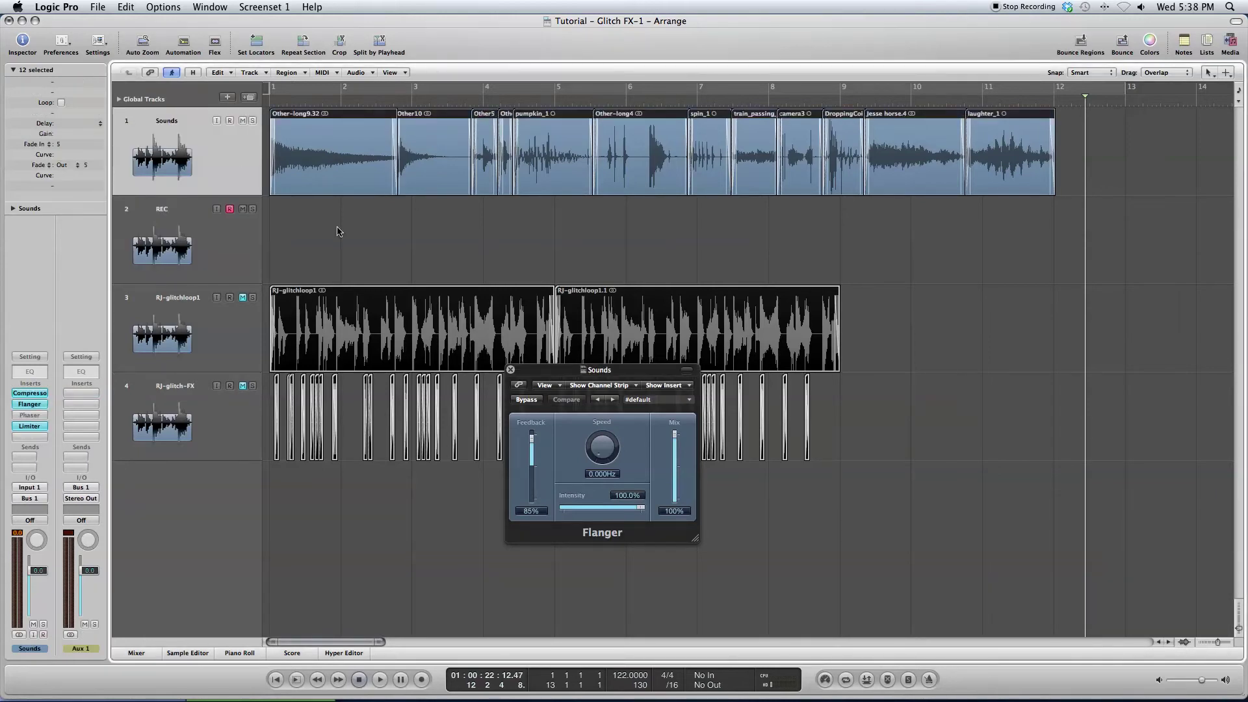
left_click(364, 679)
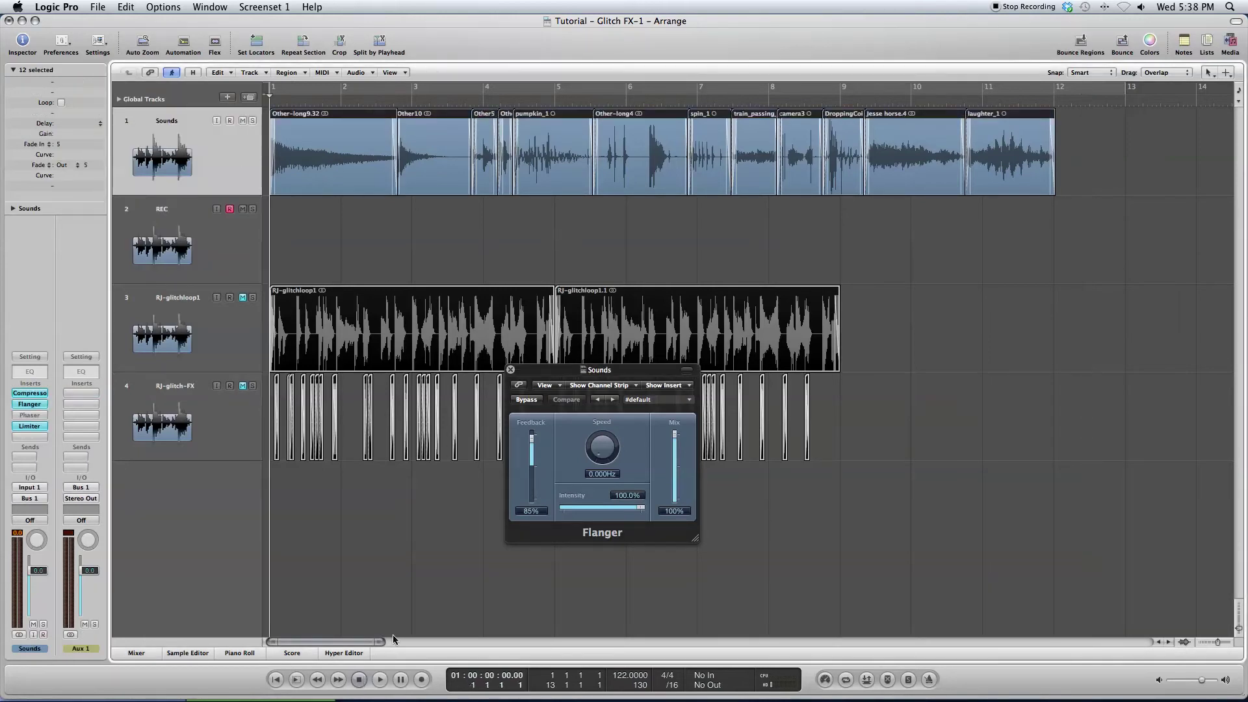
key("r")
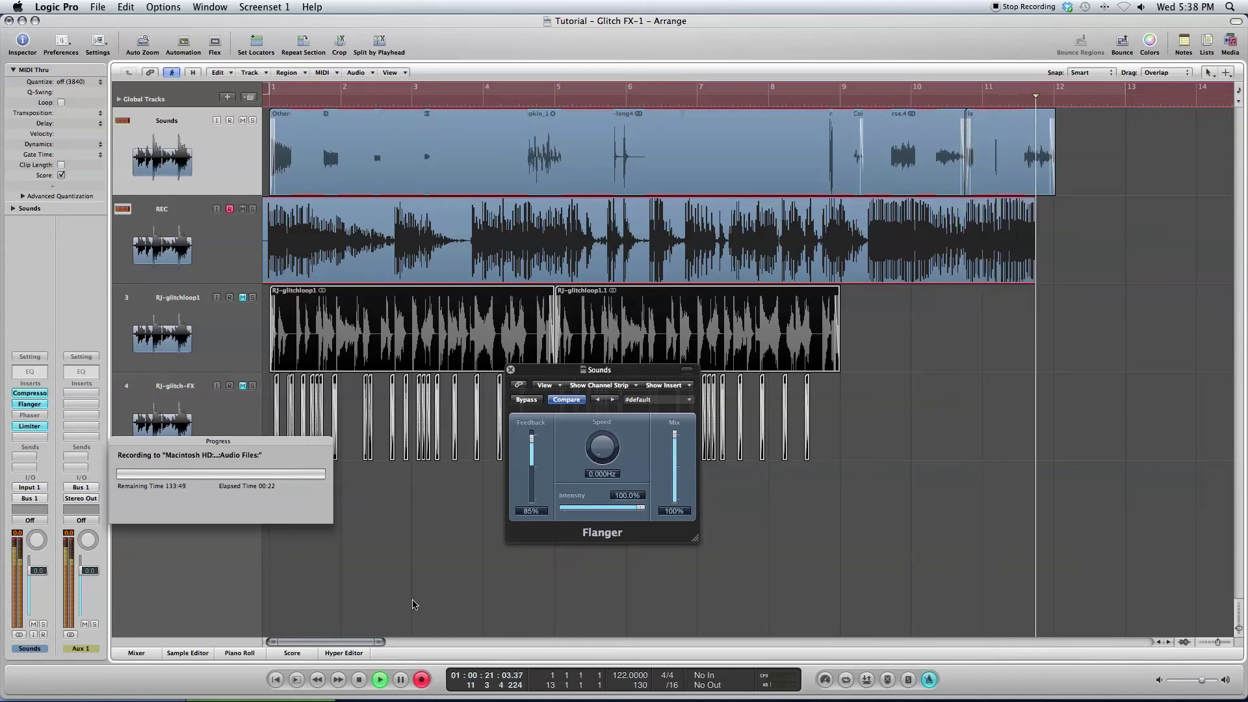
key("space")
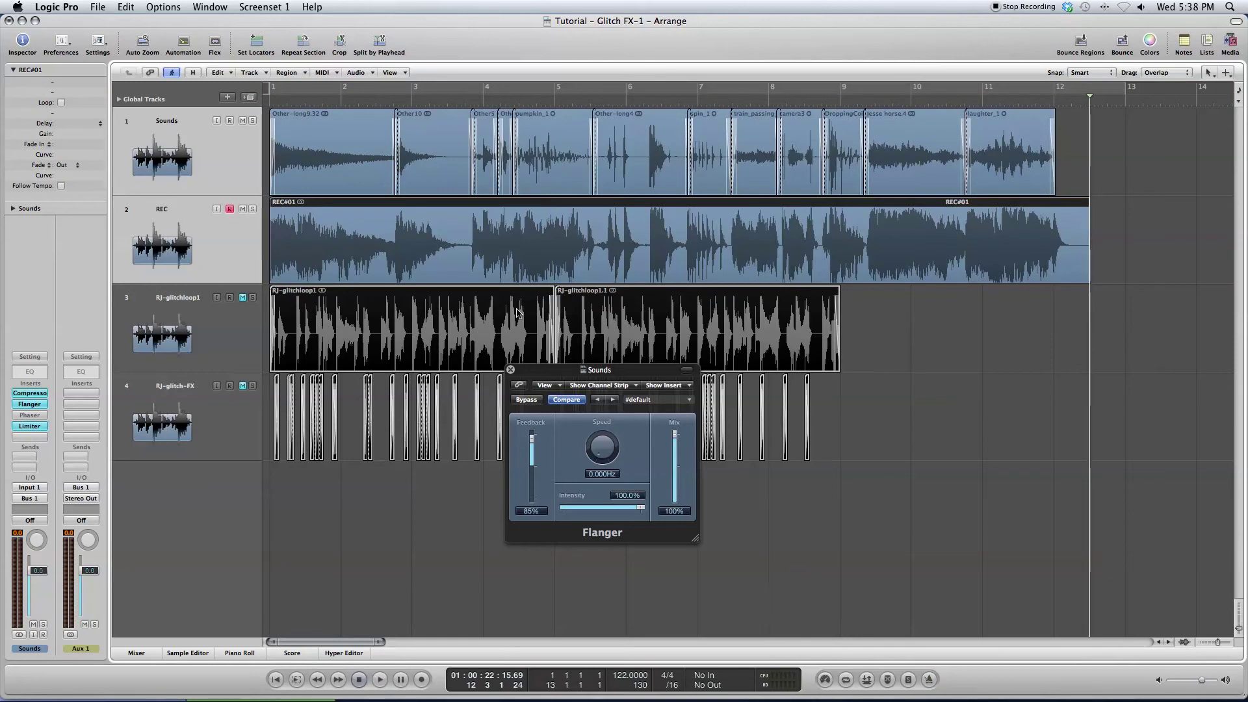
left_click(510, 370)
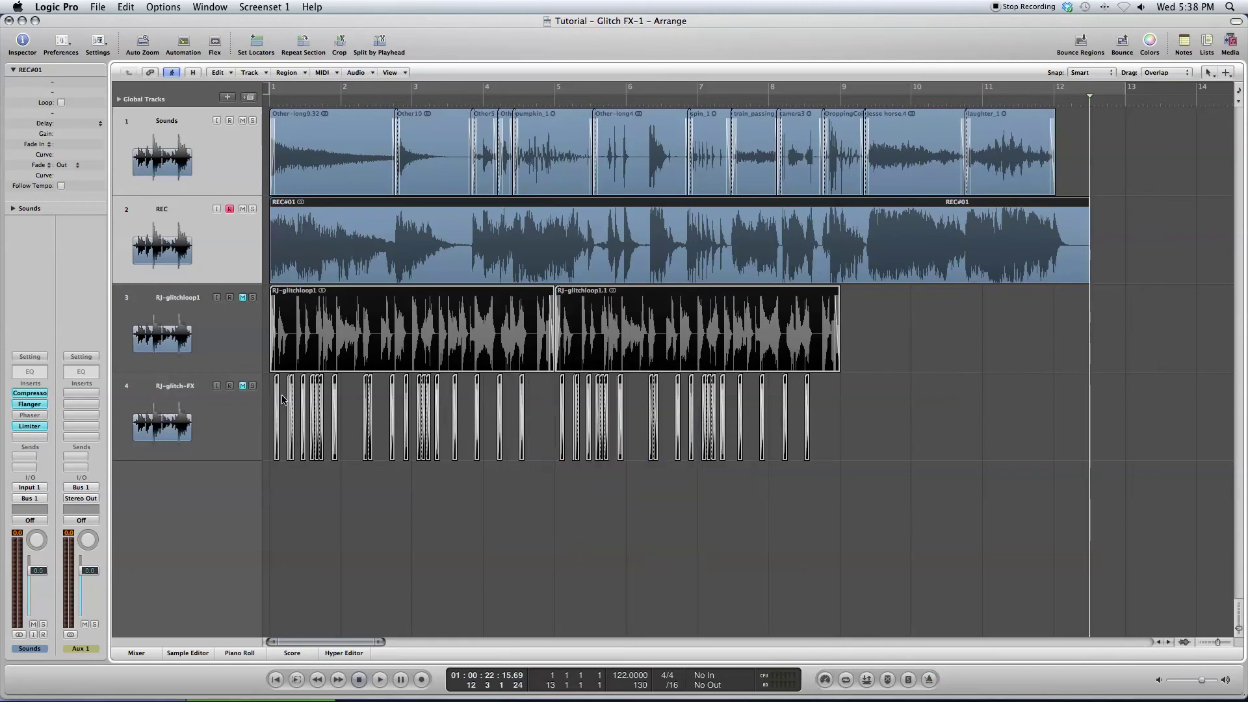
Step: Move the REC recording to a new stereo audio track below RJ-glitch-FX and mute that track
left_click(242, 414)
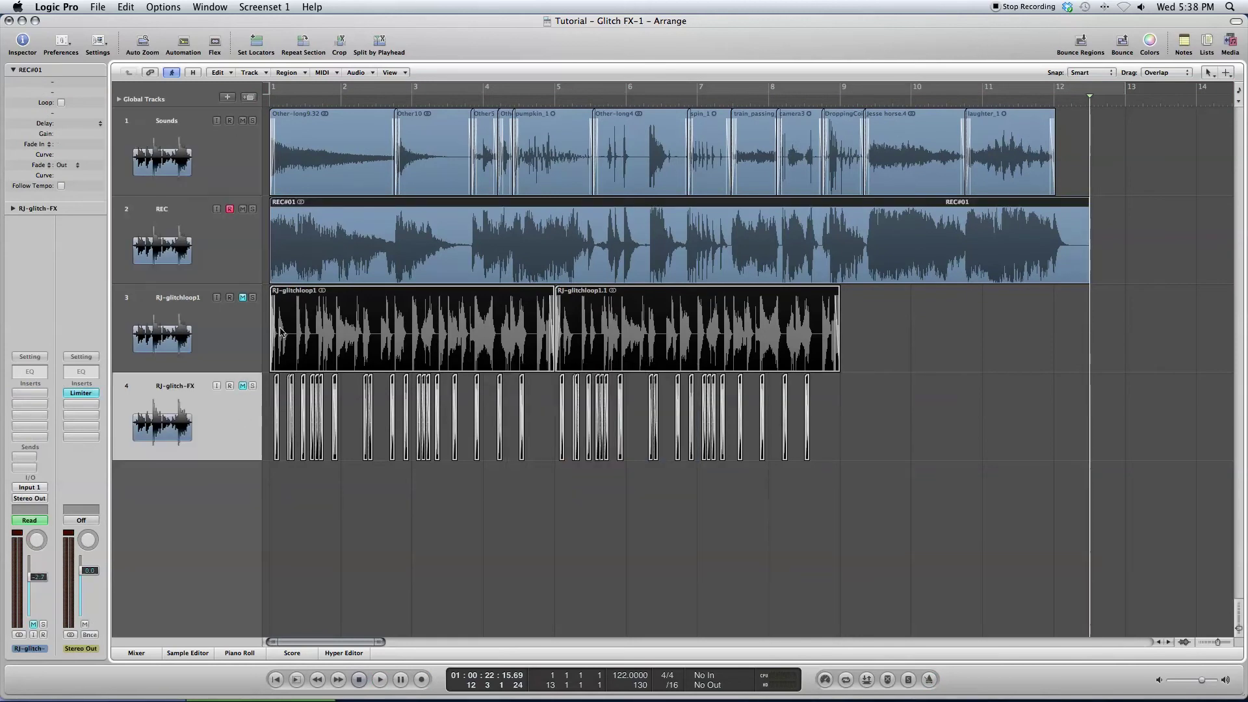
left_click(227, 97)
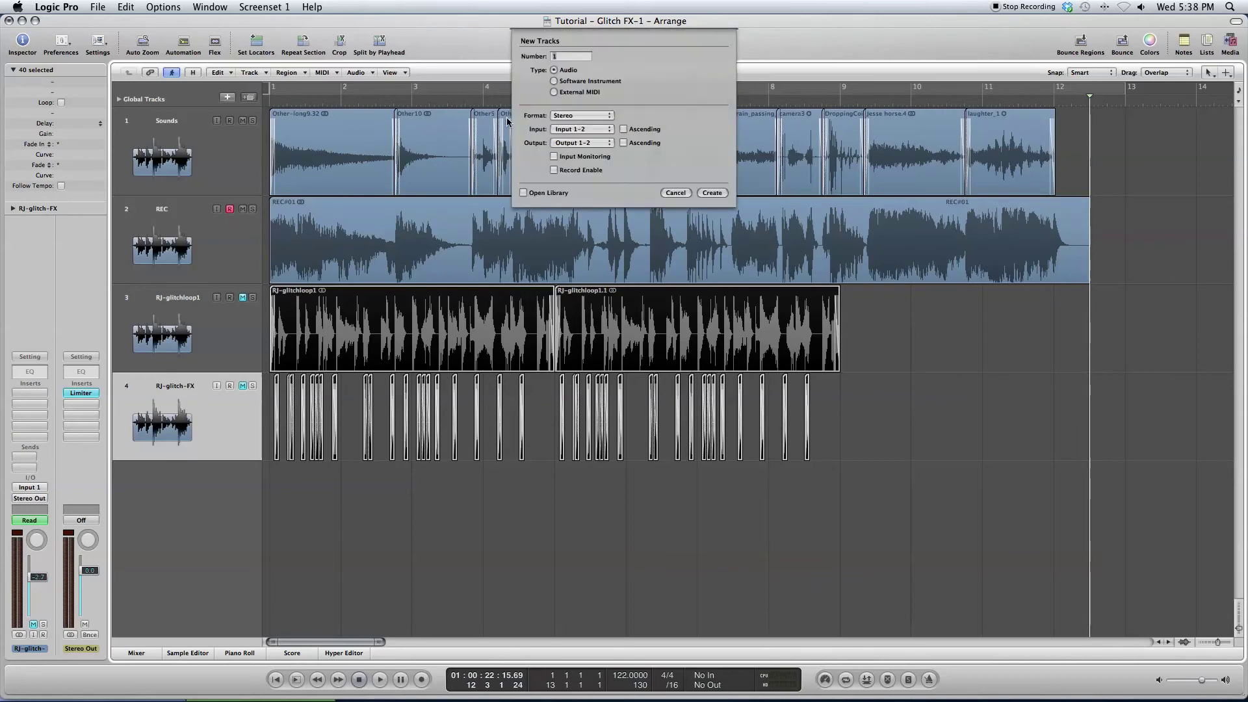
left_click(711, 193)
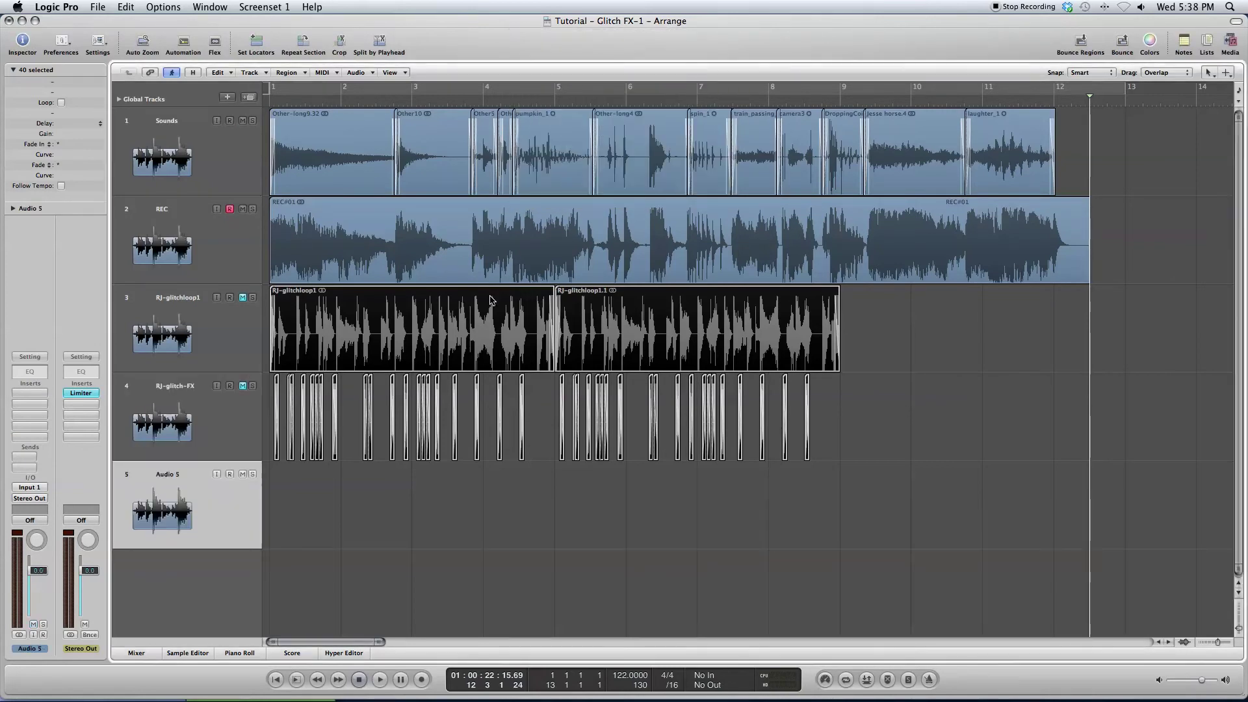
left_click_drag(387, 241, 384, 521)
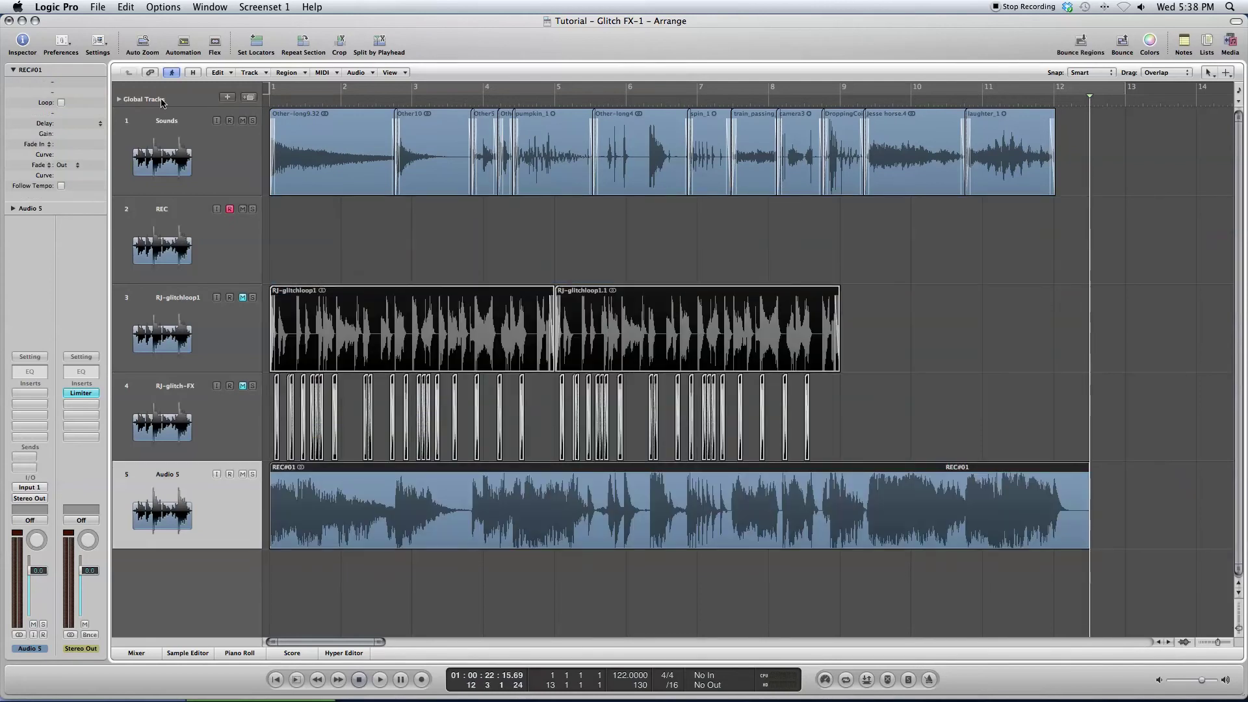
left_click(240, 476)
Step: Bypass the Flanger on the Sounds track, enable the Phaser with its settings open, and return the playhead to the project start
left_click(206, 142)
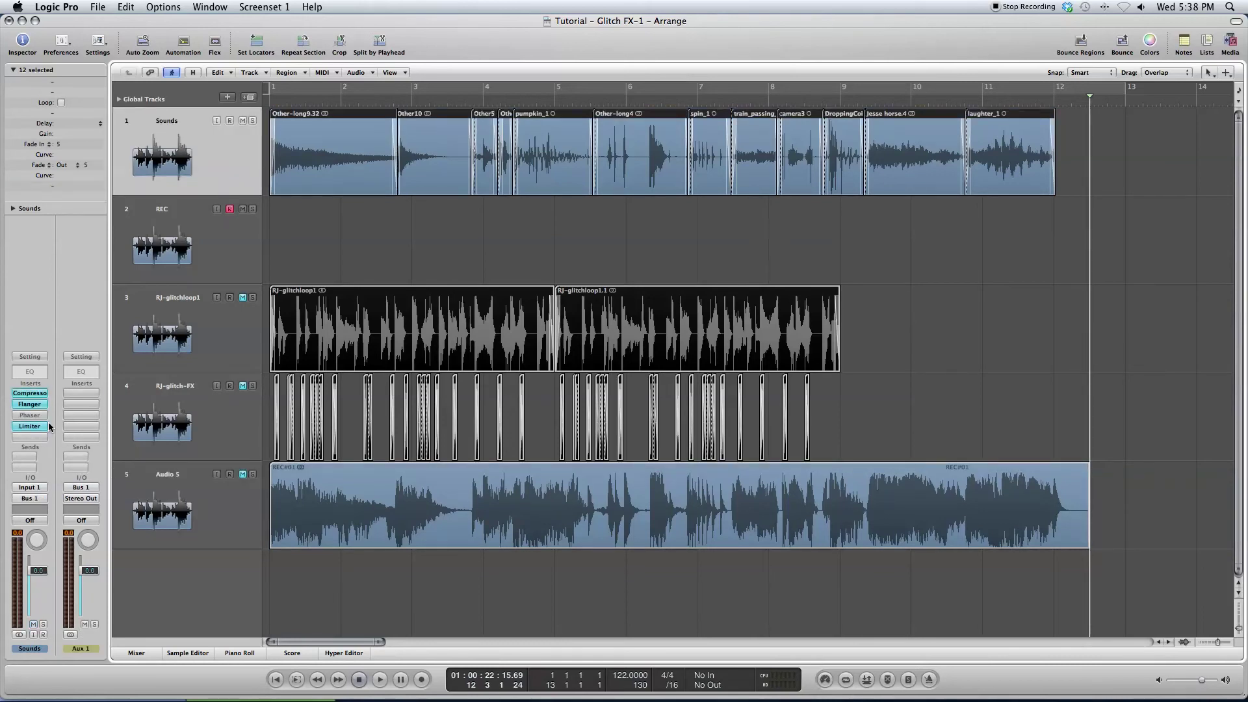
left_click(41, 406, "alt")
left_click(39, 416, "alt")
left_click(38, 416)
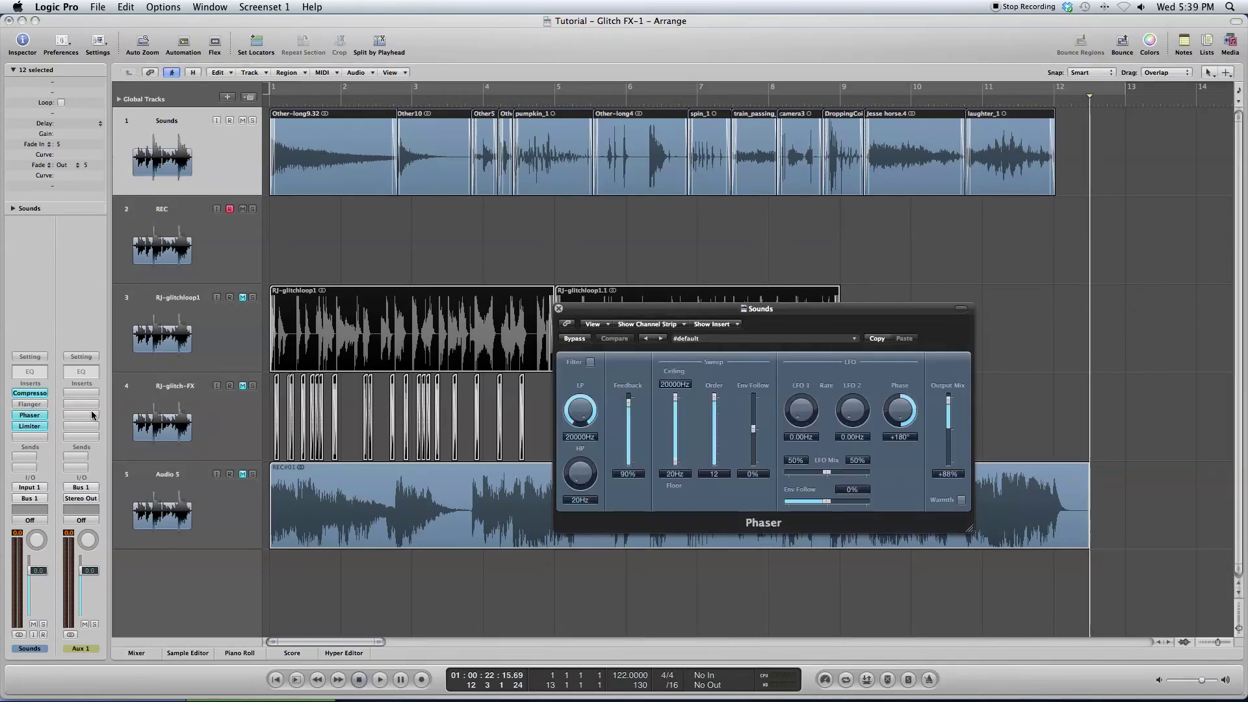
left_click_drag(823, 313, 716, 262)
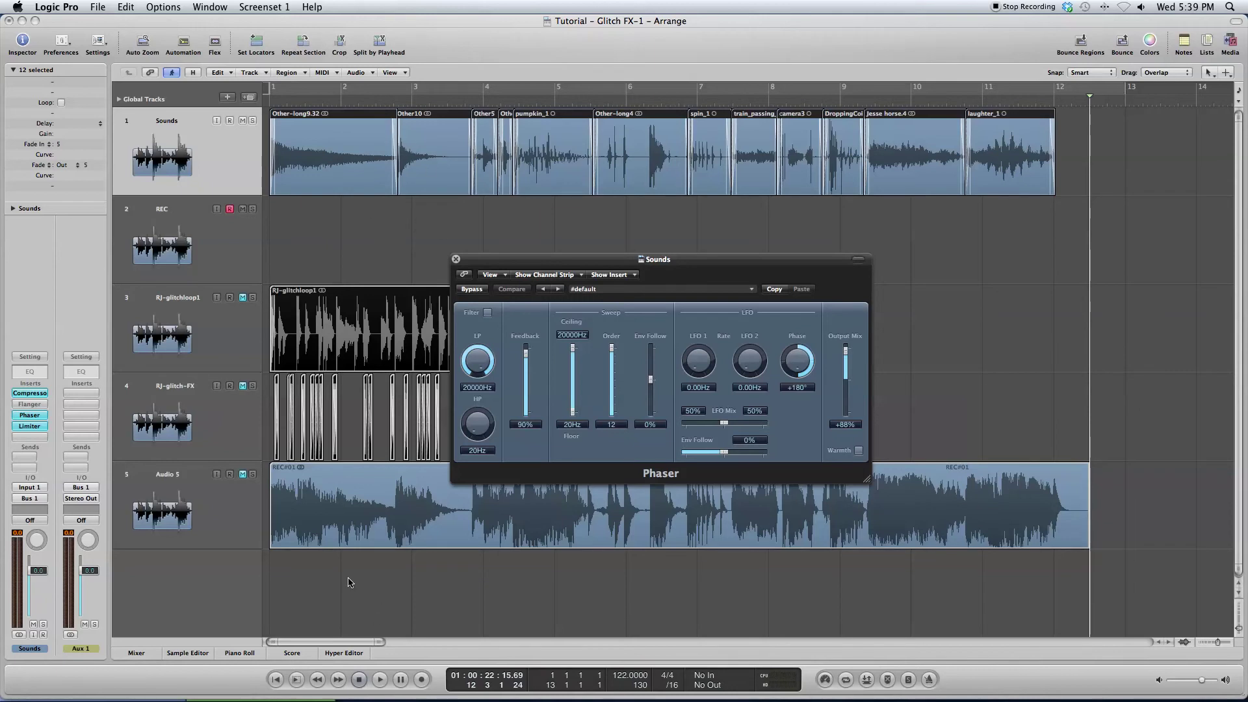
key("Return")
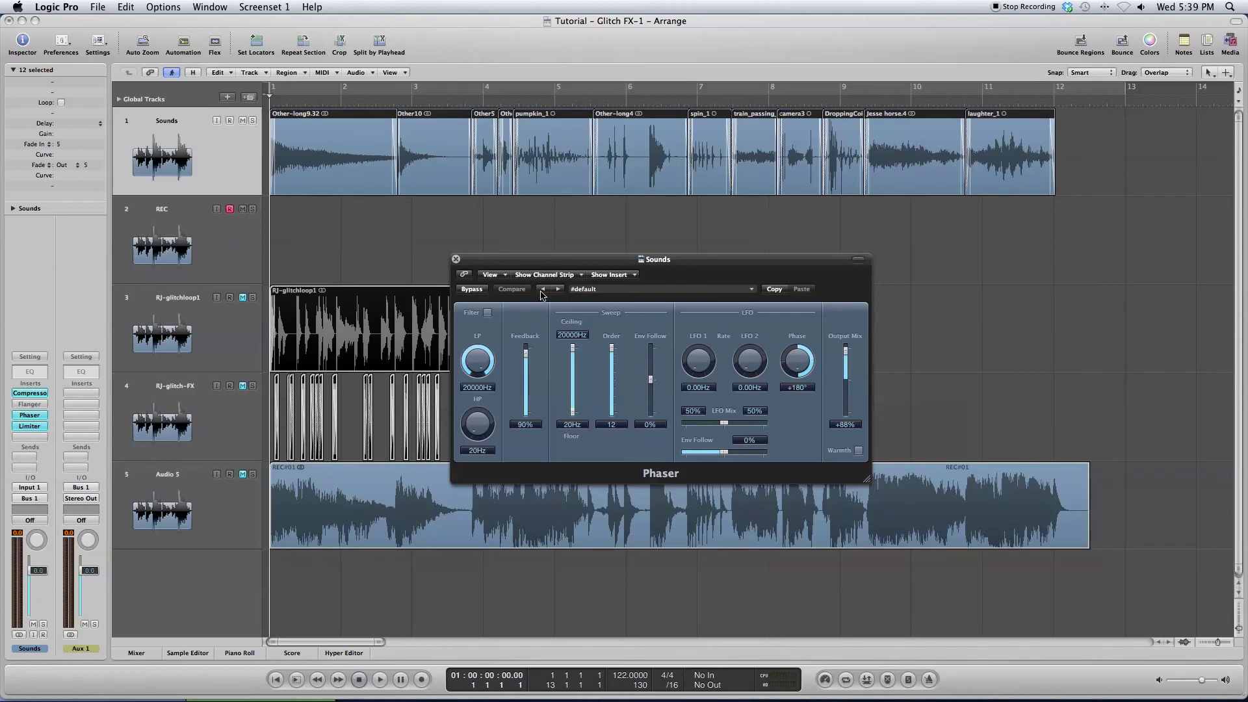
Step: Record the phased sounds past the last region while varying the LFO 1 and LFO 2 rates, ending both at 0.00 Hz, and close the Phaser settings
key("r")
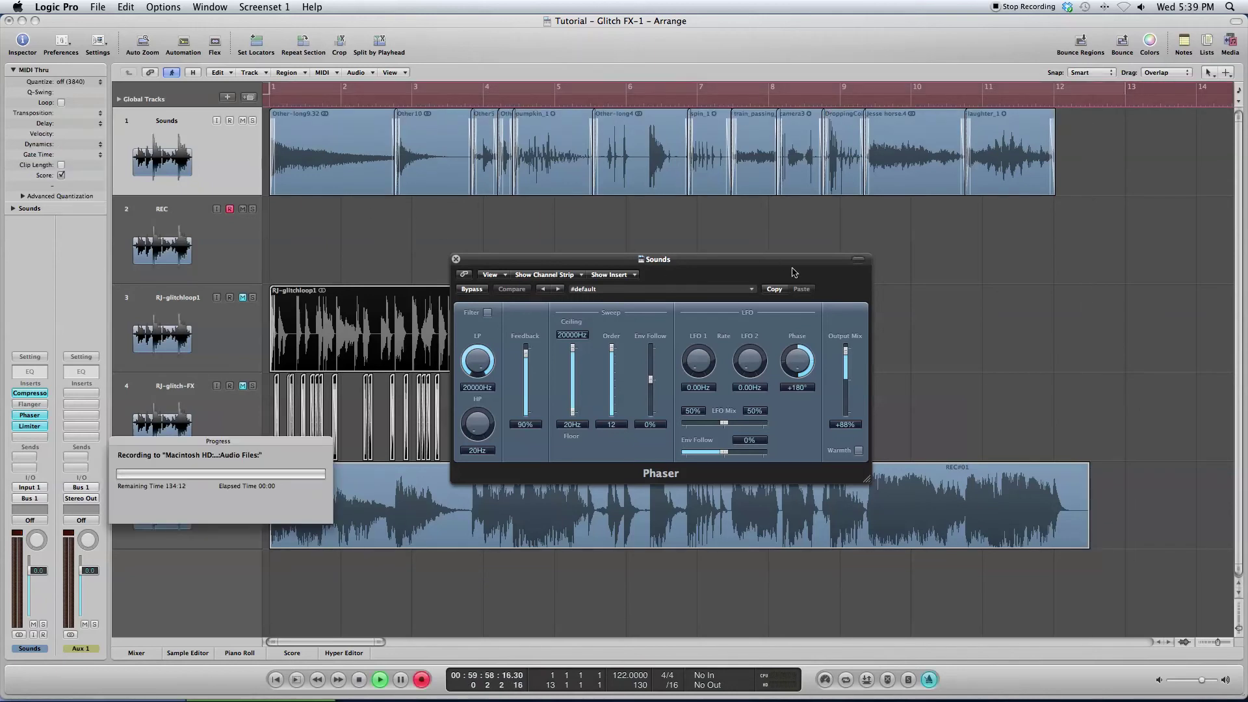
left_click_drag(699, 361, 701, 391)
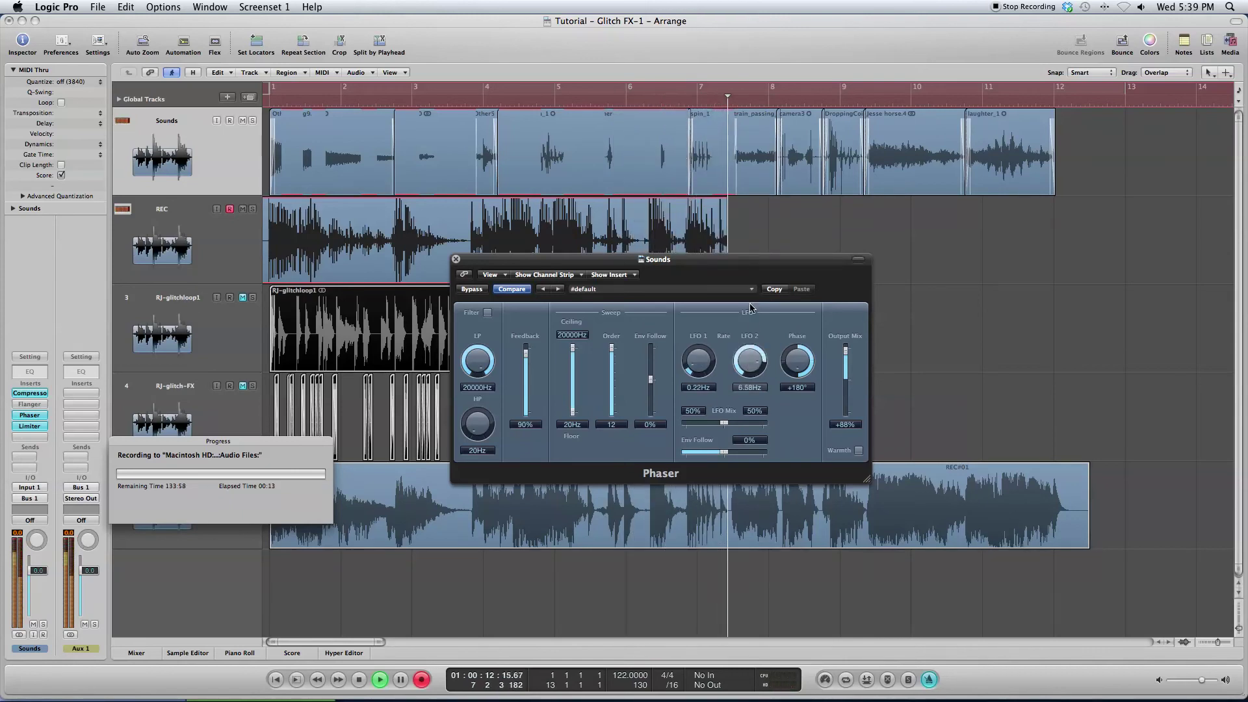
left_click_drag(747, 366, 747, 352)
mouse_move(703, 351)
left_mouse_down()
mouse_move(708, 341)
mouse_move(743, 374)
mouse_move(697, 391)
mouse_move(694, 408)
mouse_move(699, 344)
left_mouse_up()
left_click_drag(747, 364, 751, 403)
left_click_drag(699, 358, 700, 416)
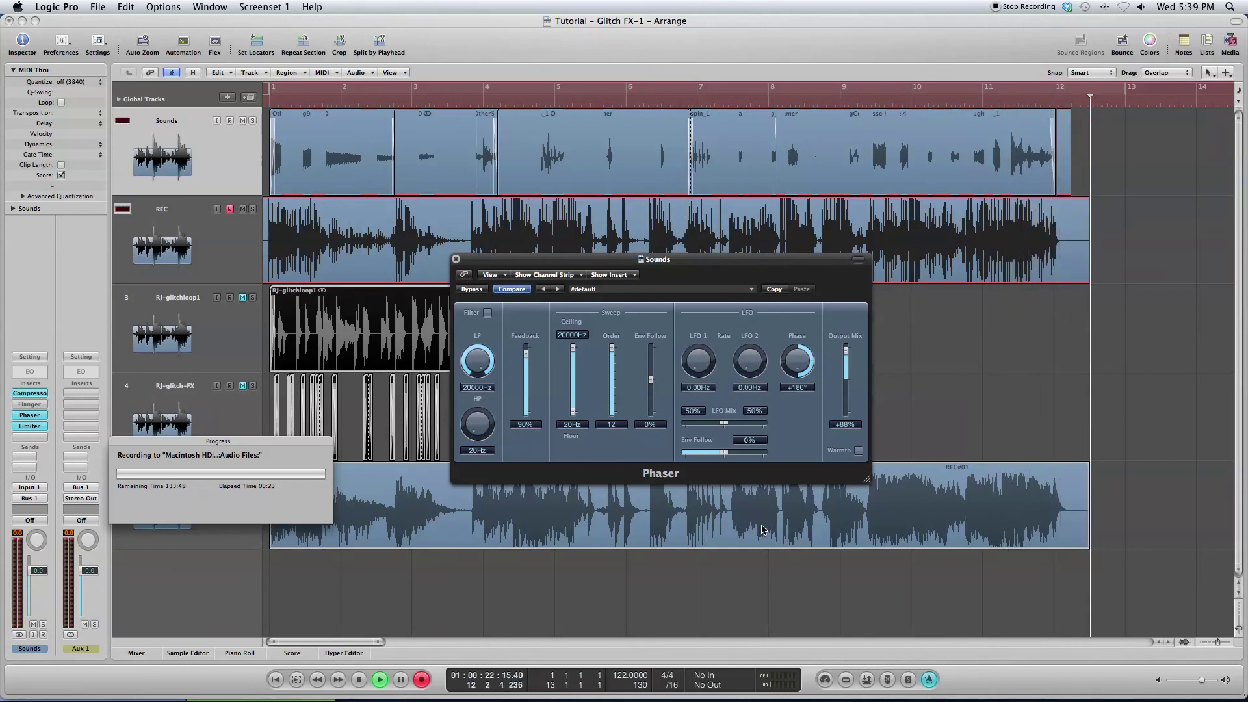
key("space")
left_click(456, 259)
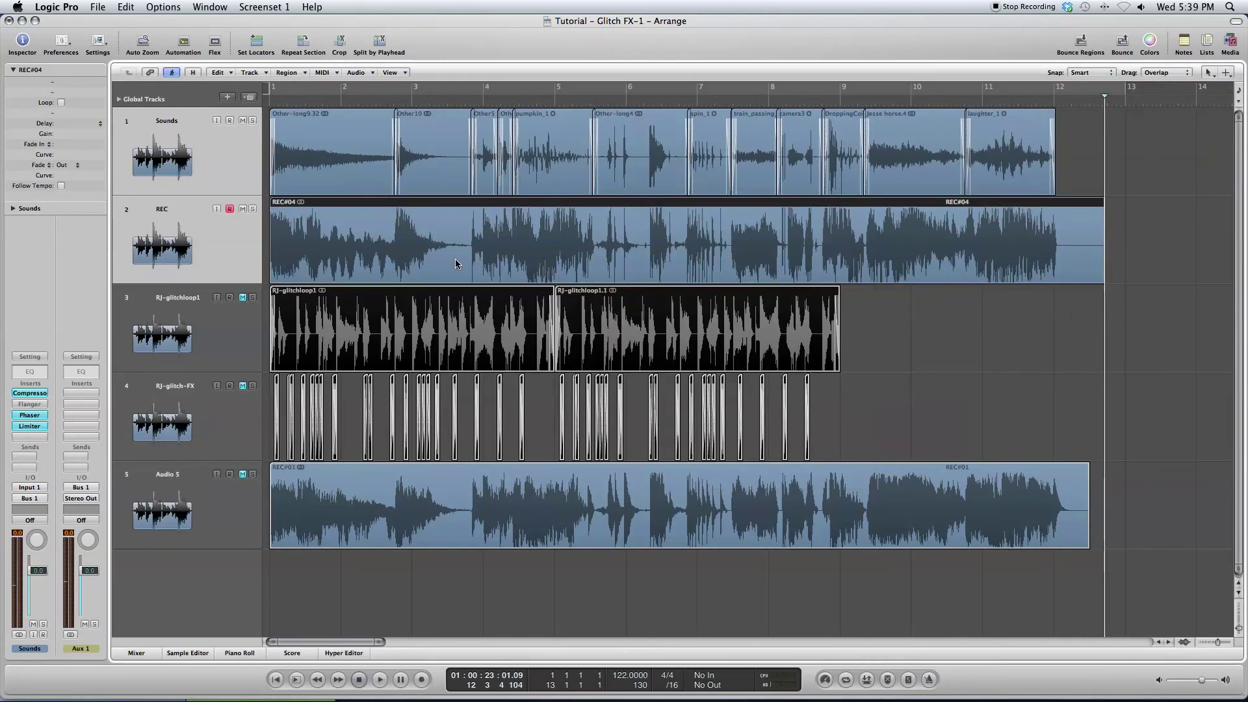
Step: Add a new audio track below Audio 5 and move the phased REC recording onto it at the project start
left_click(180, 487)
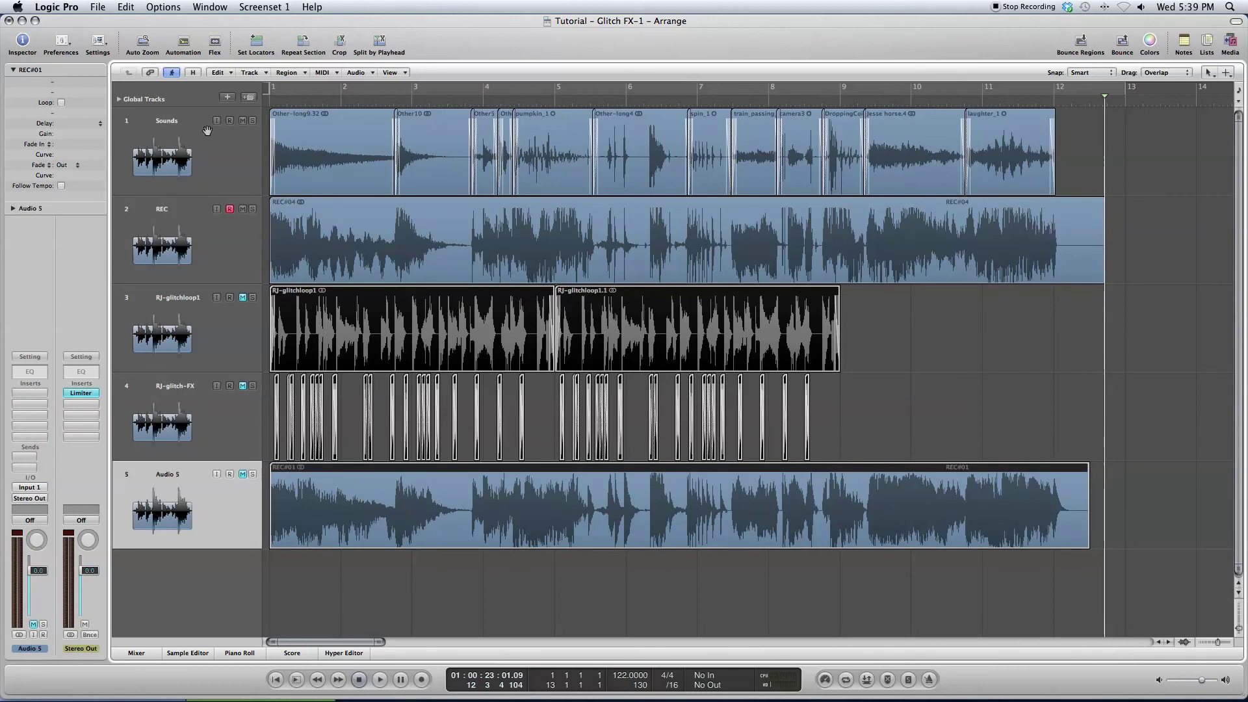
left_click(249, 98)
left_click_drag(438, 238, 439, 556)
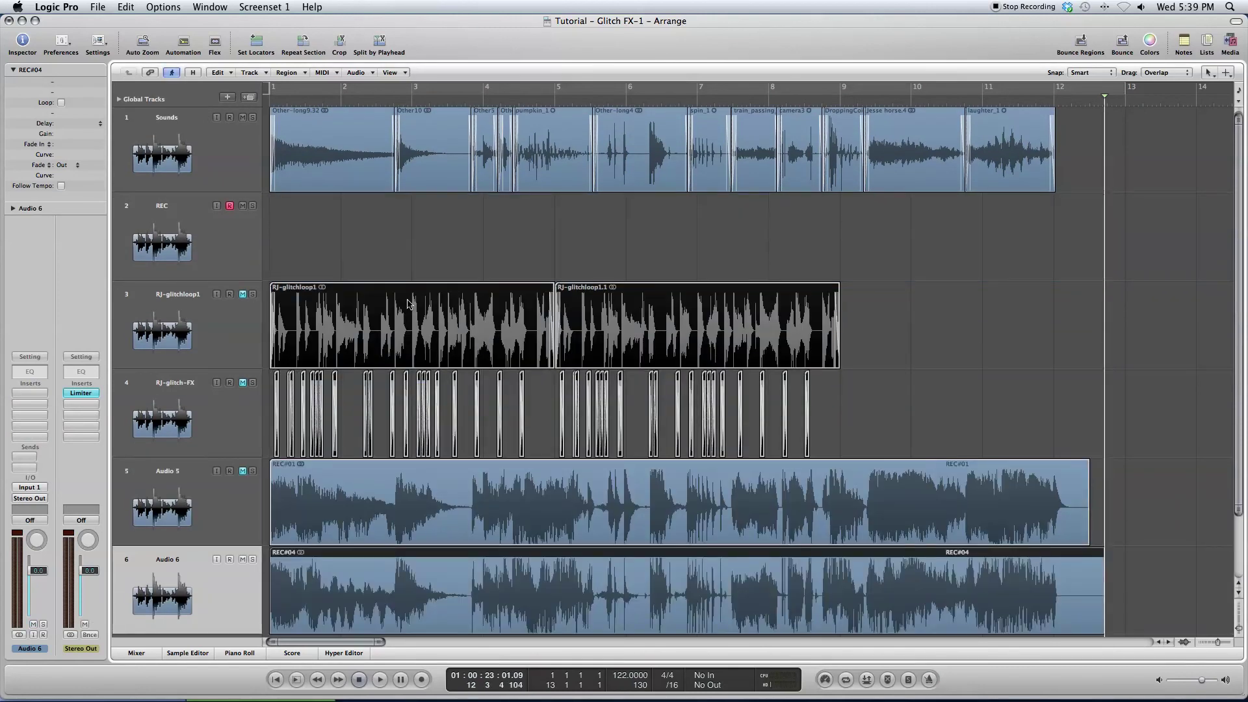
Step: Mute the Sounds, REC and Audio 6 tracks
left_click(242, 117)
left_click(242, 205)
key("Escape")
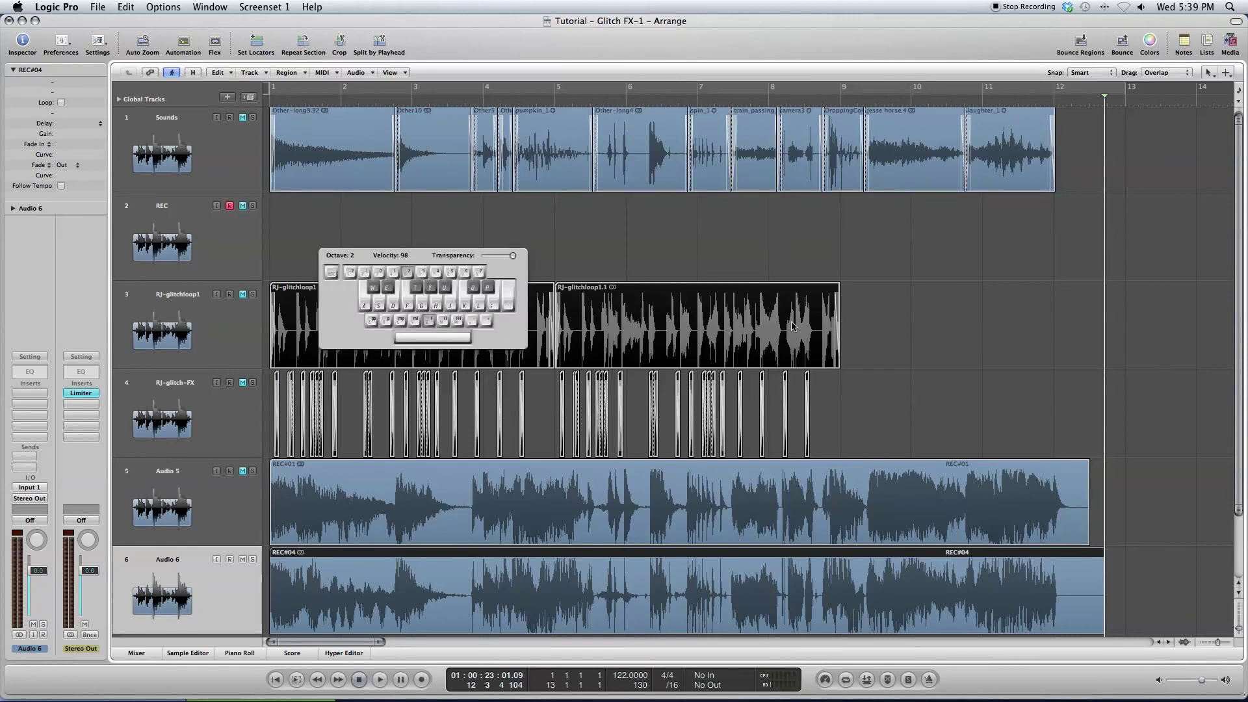
left_click(889, 366)
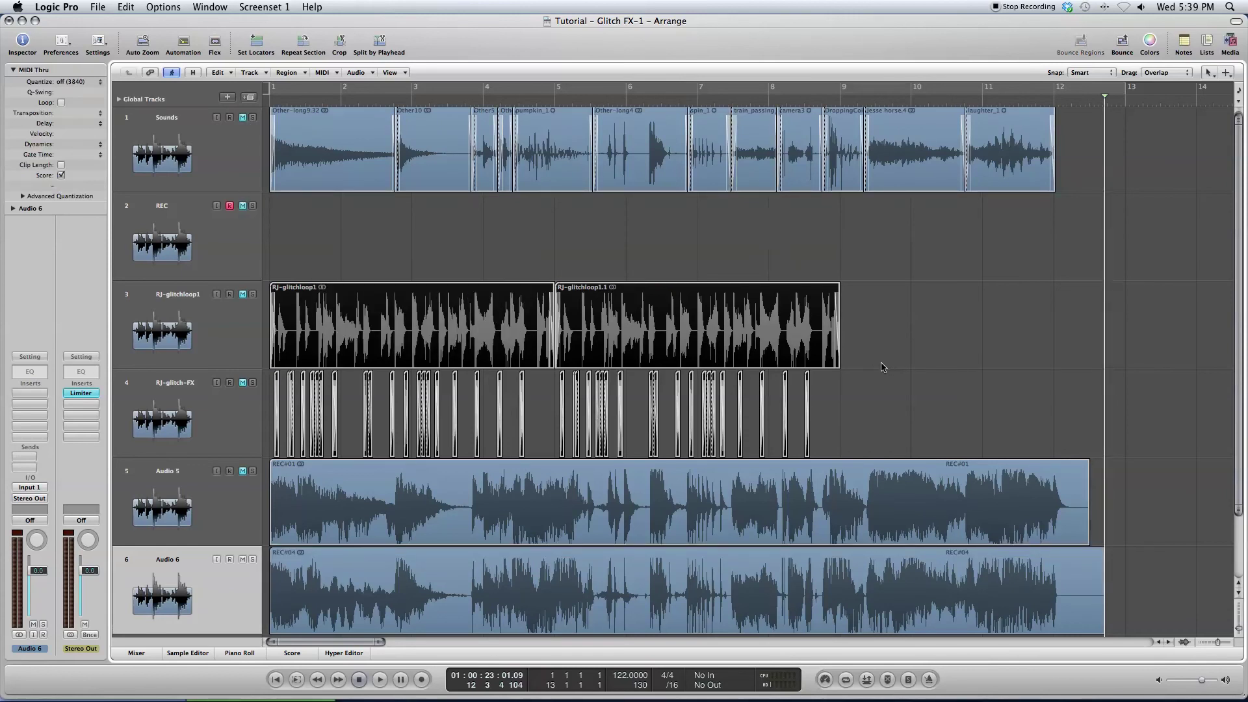
left_click(243, 559)
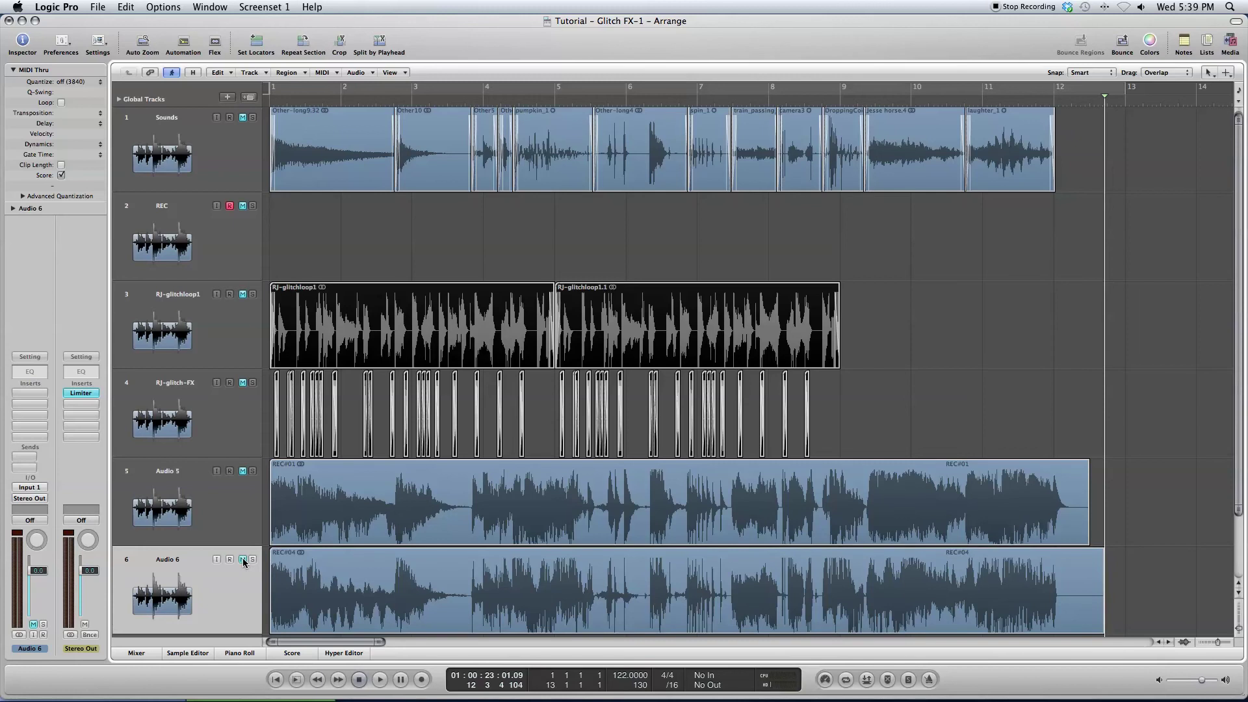
Step: Split the Audio 5 recording with the Scissors tool to isolate short slices around bar 4, bar 5 and midway through bar 6, selecting the last slice
left_click(634, 482)
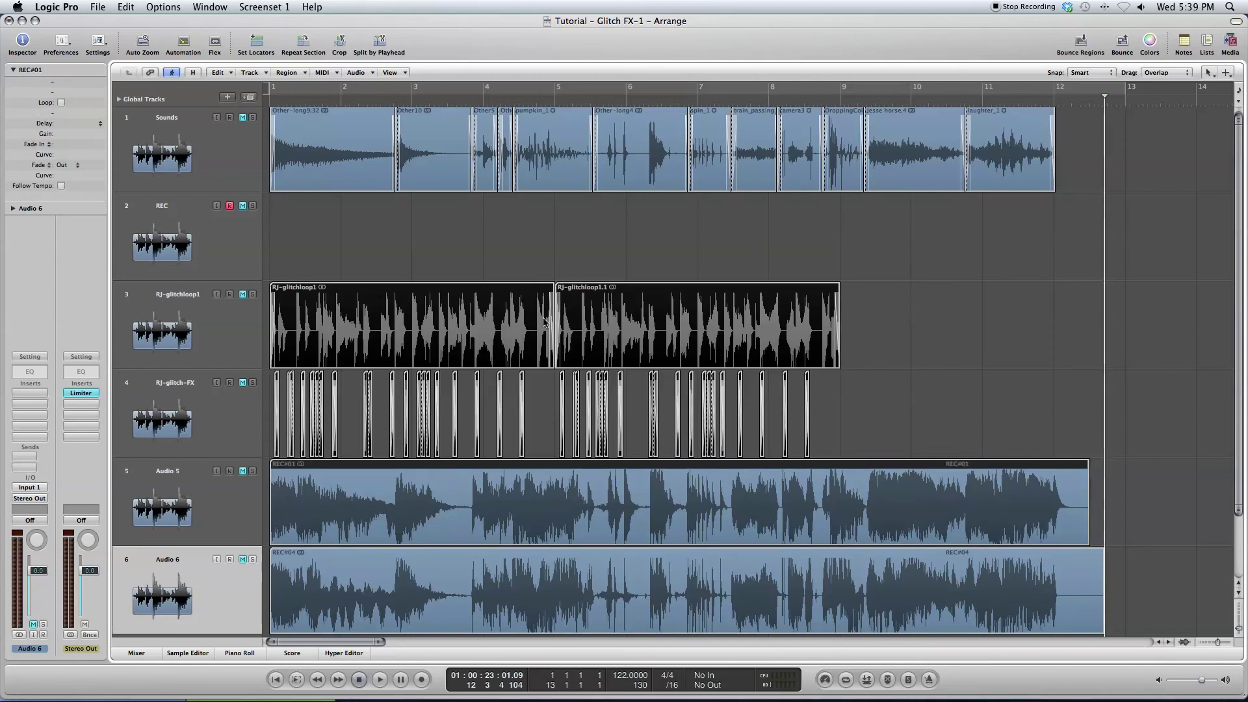
key("Escape")
key("m")
left_click(483, 489)
left_click(493, 489)
left_click(556, 489)
left_click(564, 489)
left_click(654, 491)
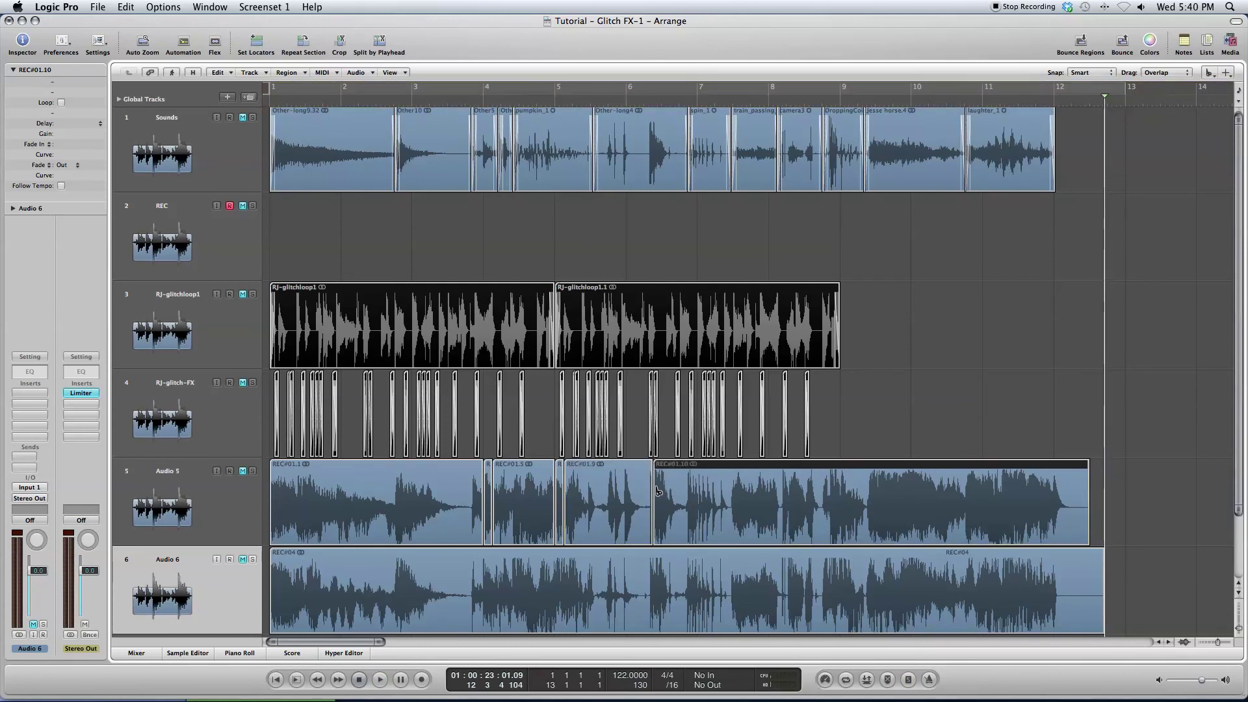
left_click(662, 490)
key("Escape")
key("Escape")
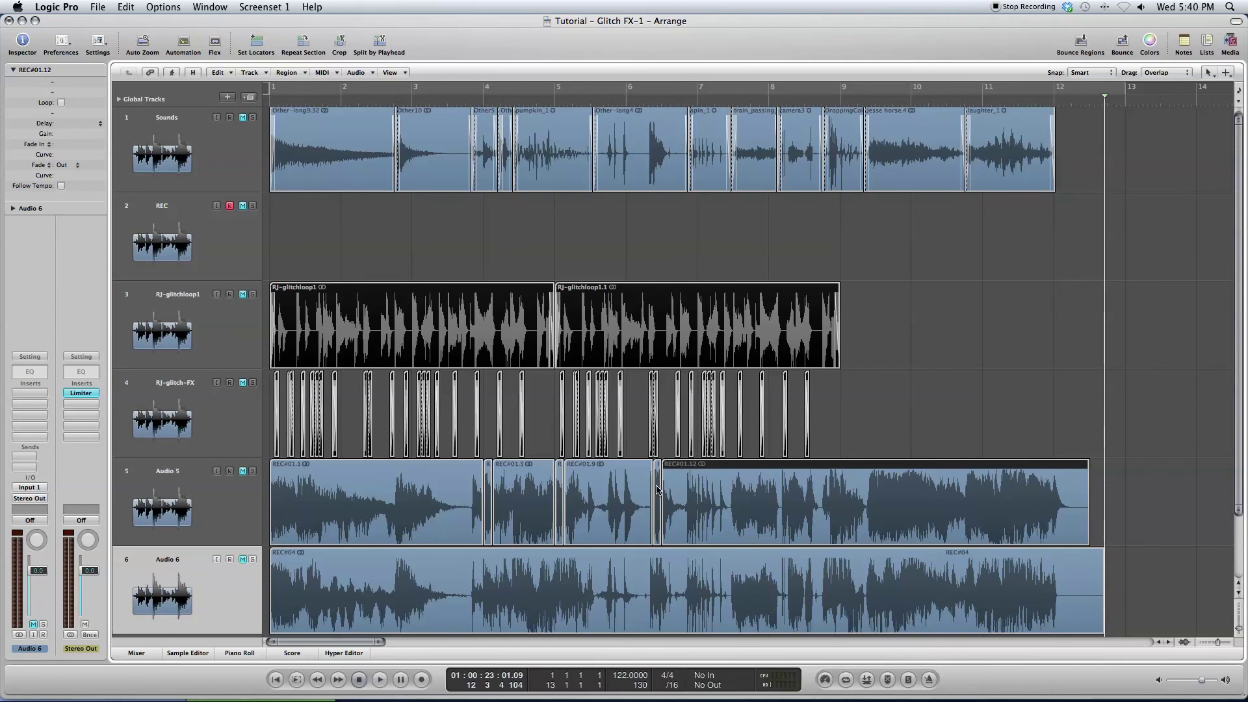
left_click(657, 485)
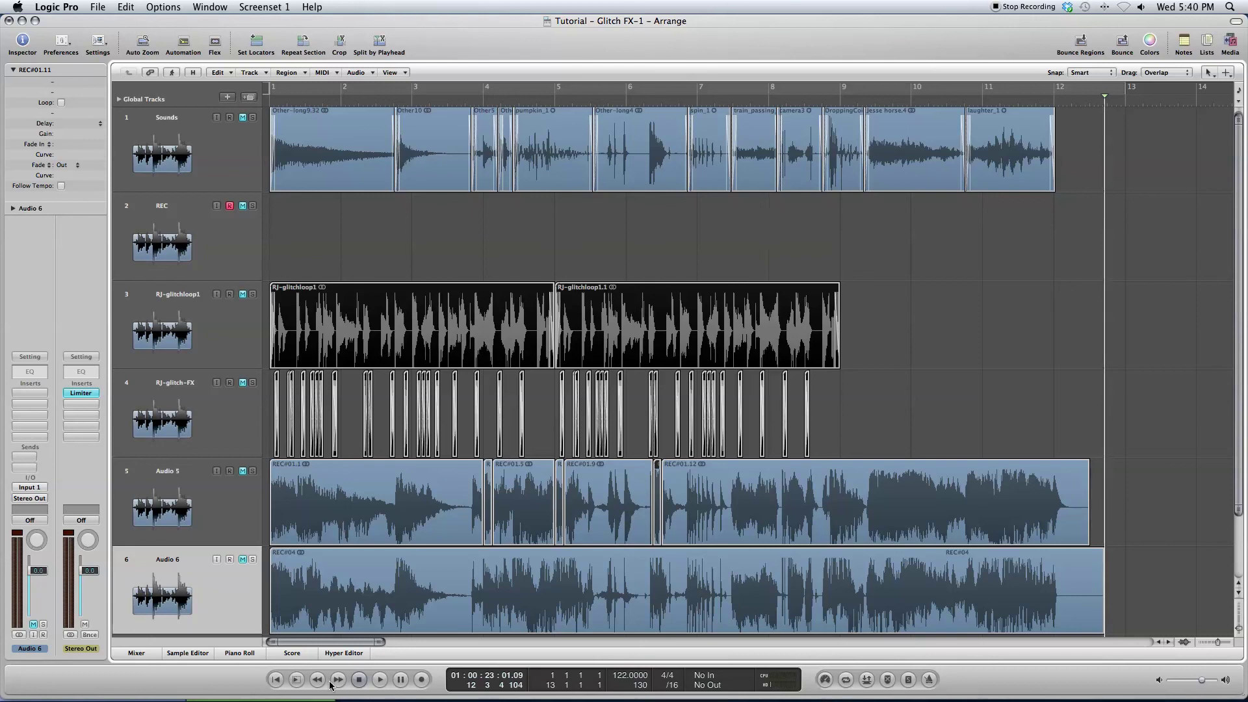
Step: Select and unmute the regions and tracks of RJ-glitchloop1 and RJ-glitch-FX, and play them together from the project start until past their end
left_click(359, 680)
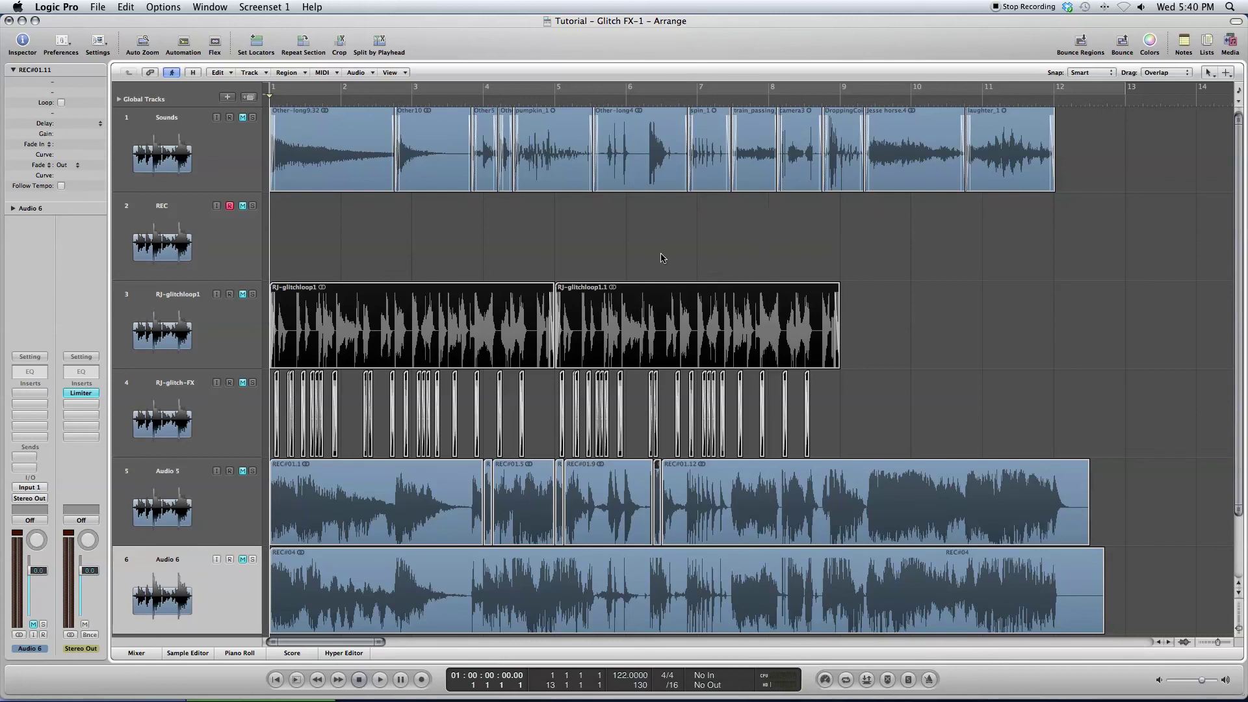
left_click_drag(884, 273, 446, 316)
left_click_drag(838, 394, 280, 421)
left_click(243, 294)
left_click(243, 382)
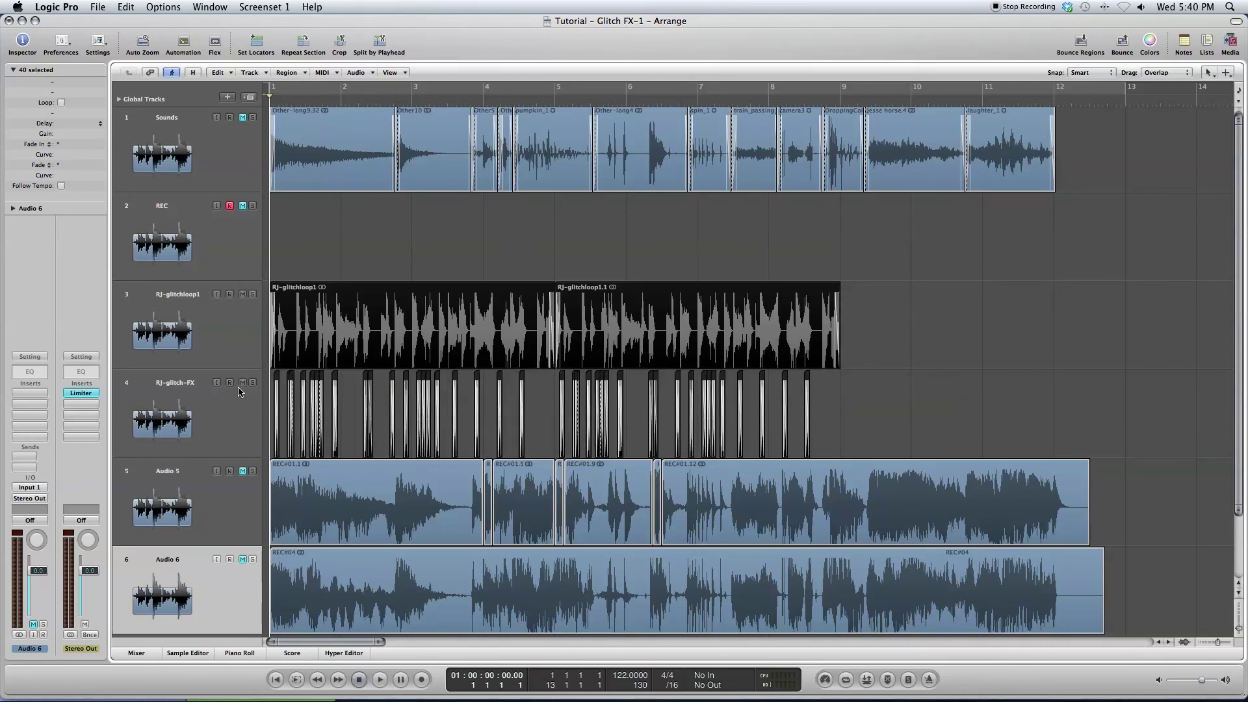
key("space")
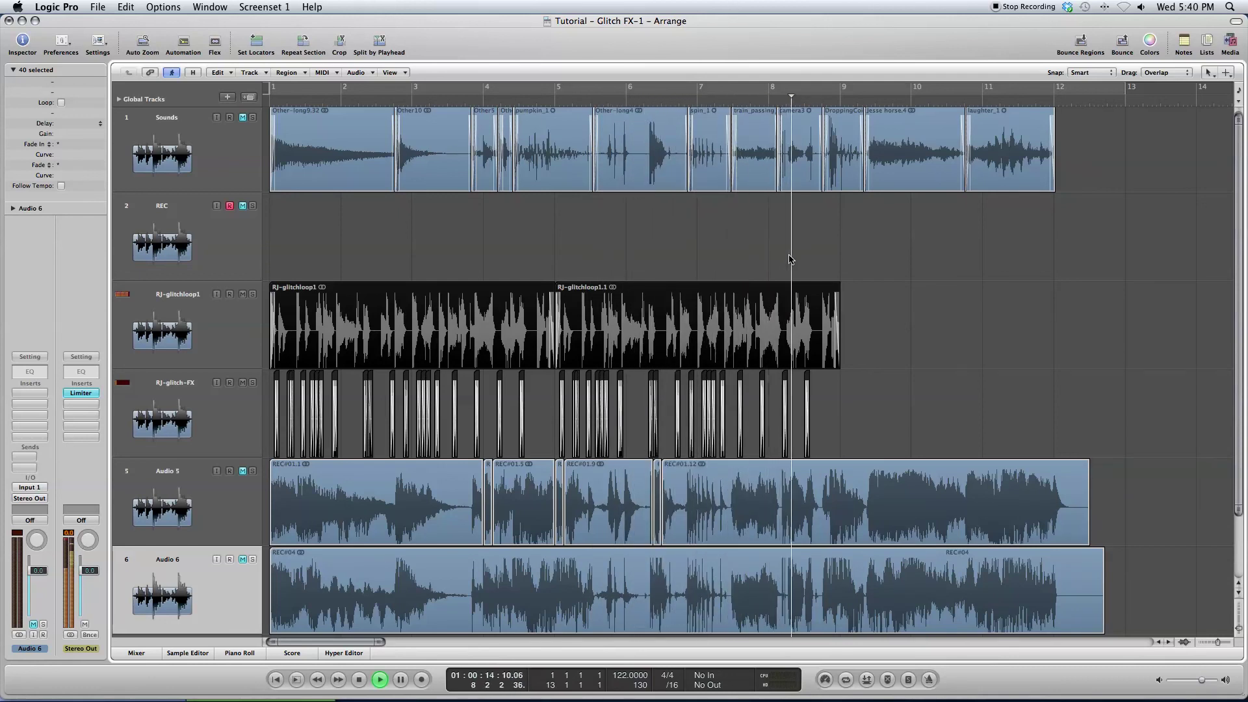
key("space")
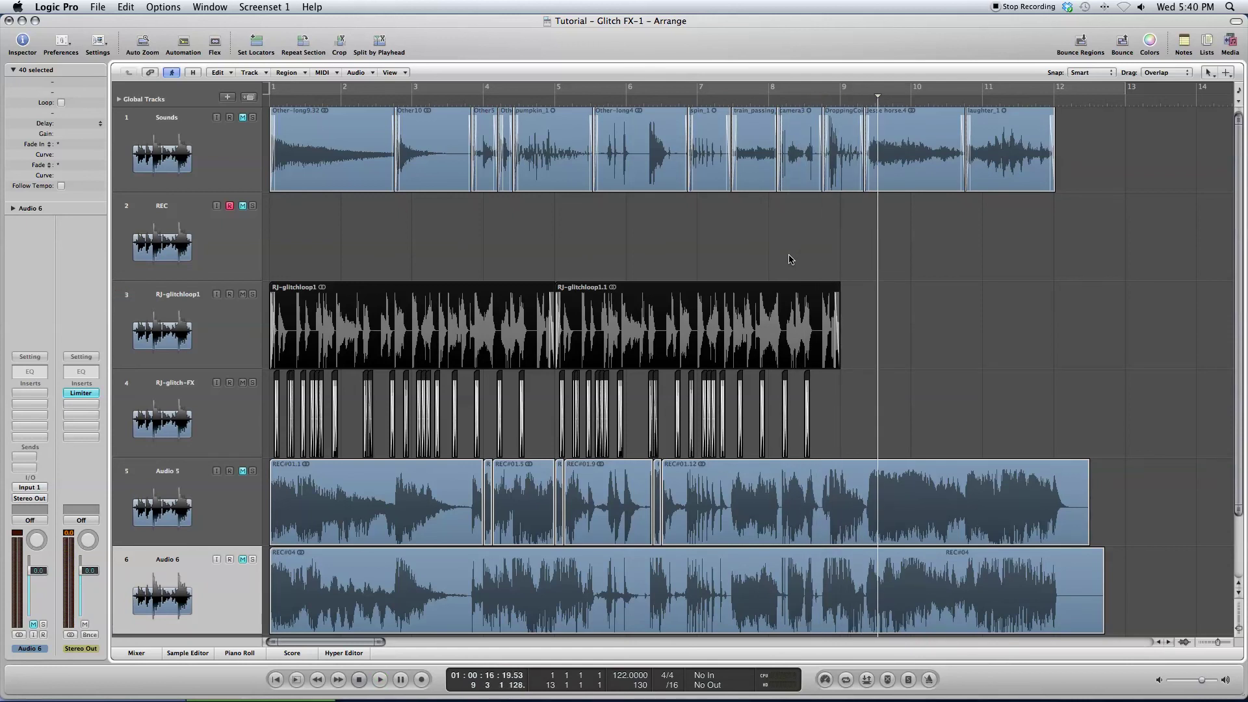